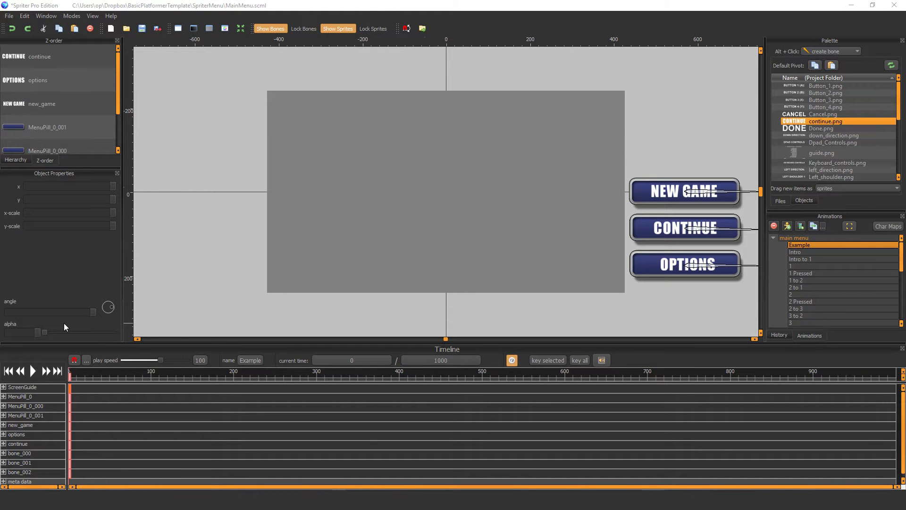
Dismiss the first keyframe's easing menu and show bone_000's position and angle values.
right_click(71, 400)
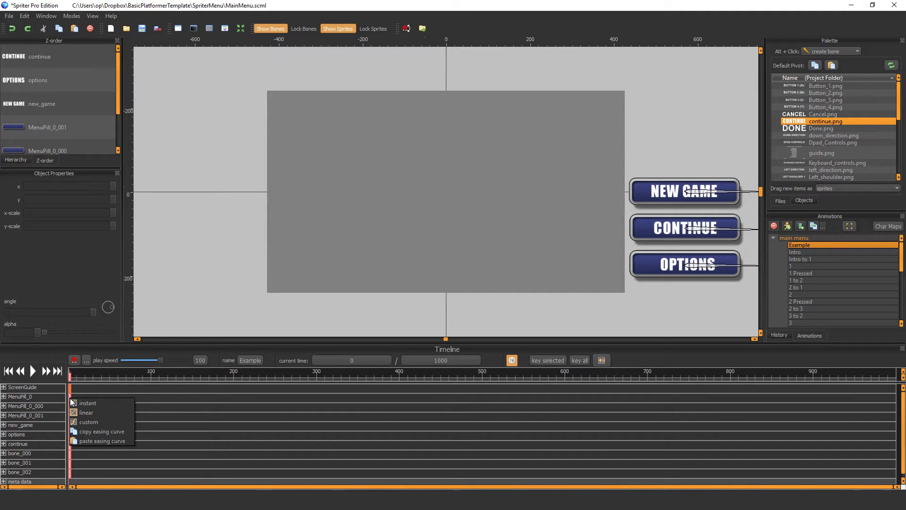
left_click(199, 454)
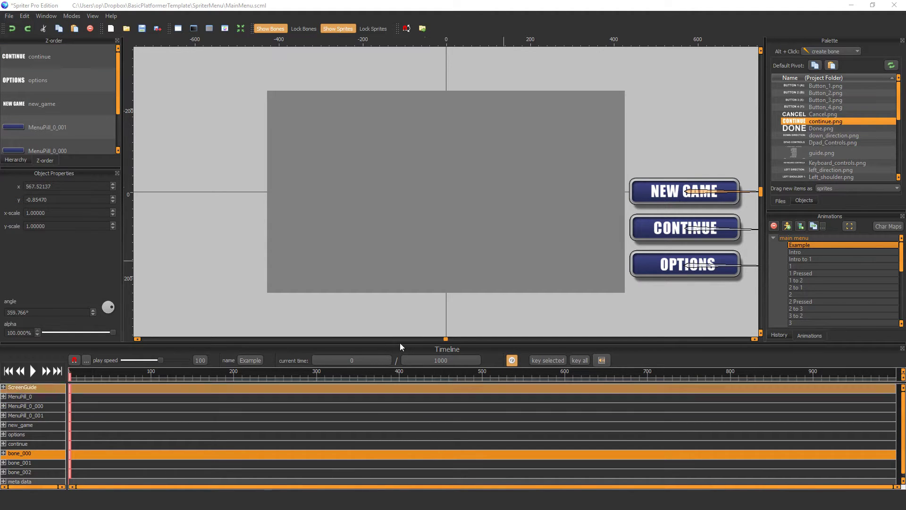
At time 329, key NEW GAME dragged onto the grey screen guide, then rewind to 0.
left_click_drag(85, 375, 478, 376)
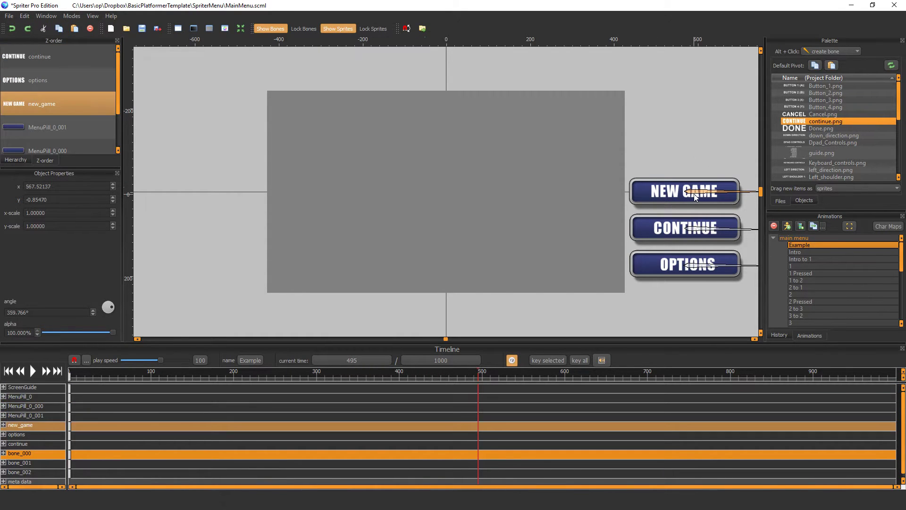
left_click_drag(366, 371, 340, 373)
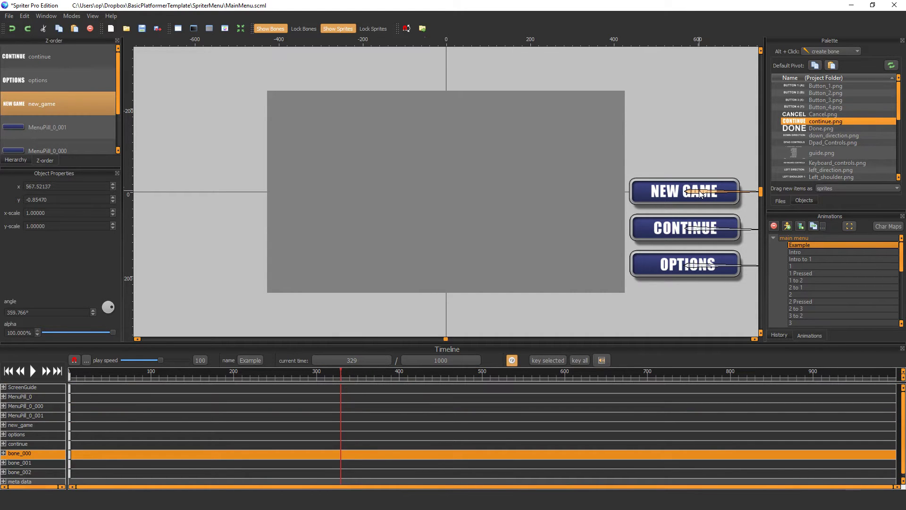
left_click_drag(702, 195, 523, 193)
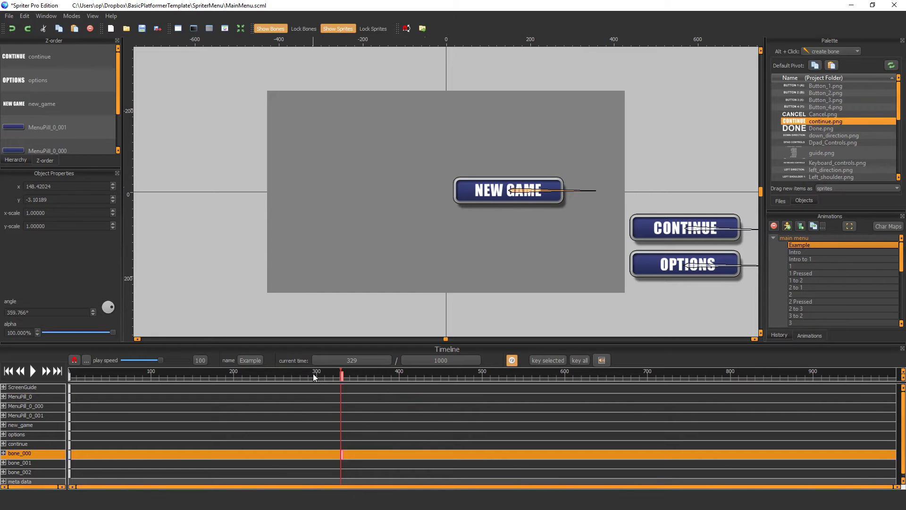
left_click_drag(313, 373, 14, 384)
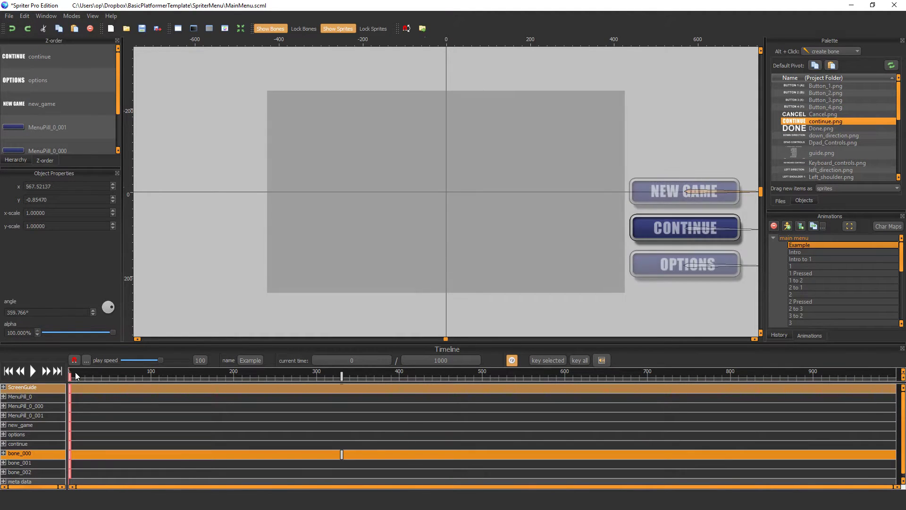
Preview NEW GAME's slide-in at times 226 and 55, checking it against the screen guide.
left_click_drag(75, 372, 310, 406)
left_click_drag(247, 409, 37, 407)
left_click(691, 196)
left_click(539, 201)
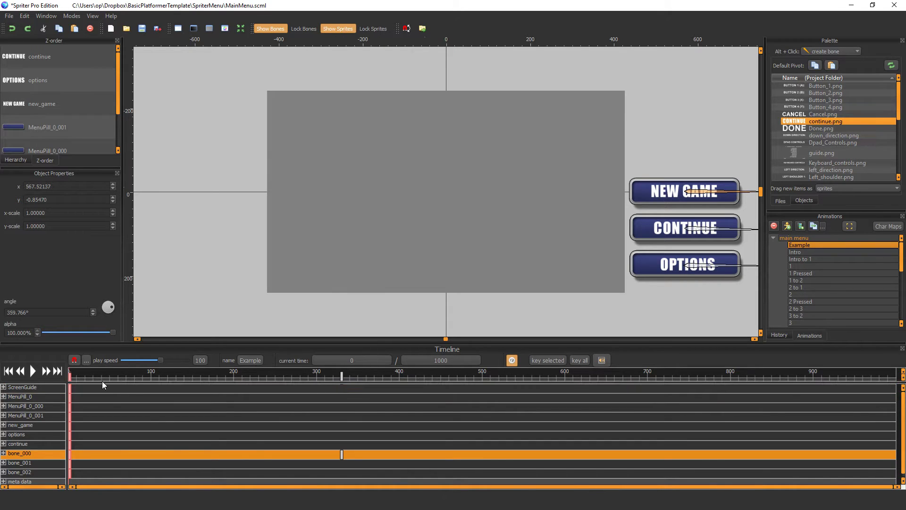
left_click(254, 389)
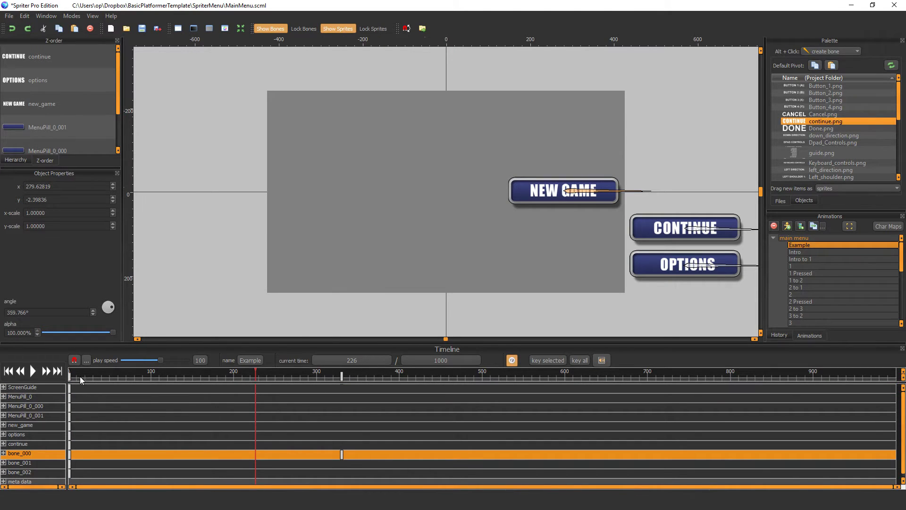
left_click_drag(96, 375, 64, 375)
left_click(114, 376)
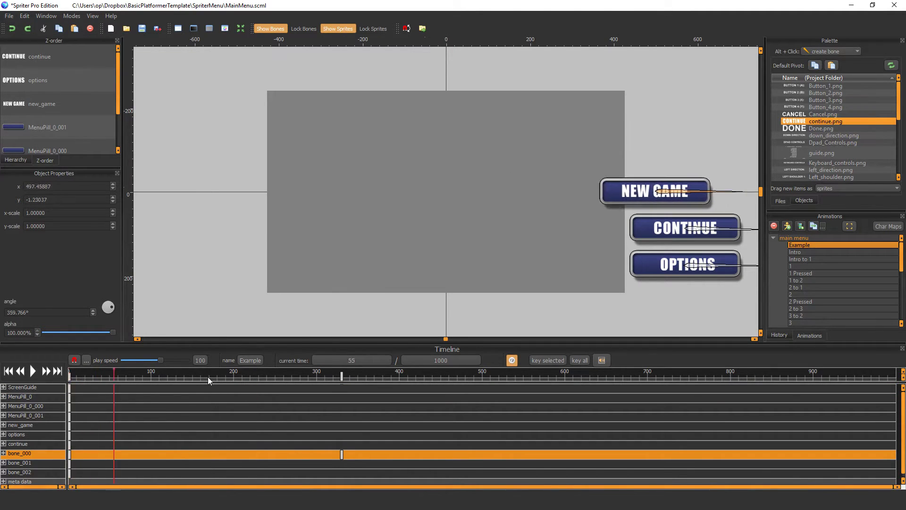
left_click_drag(233, 376, 109, 391)
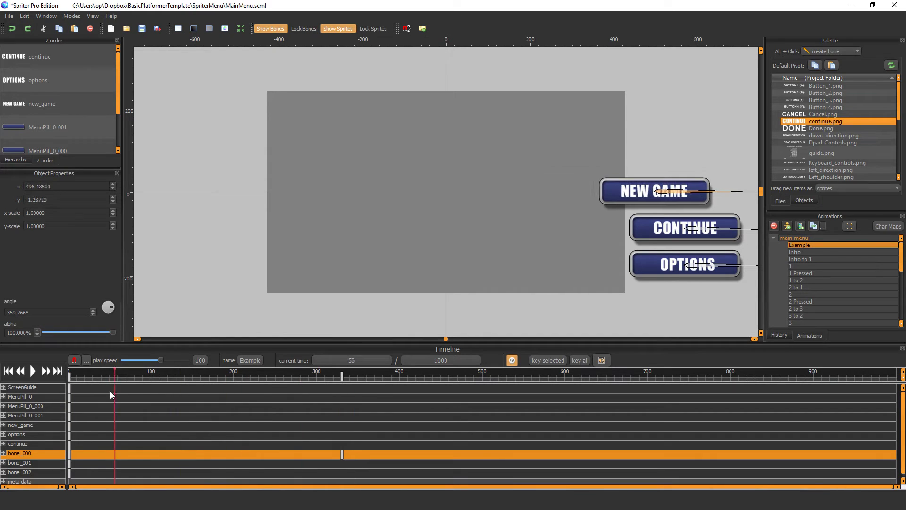
Set the time-0 key's easing to linear.
right_click(70, 374)
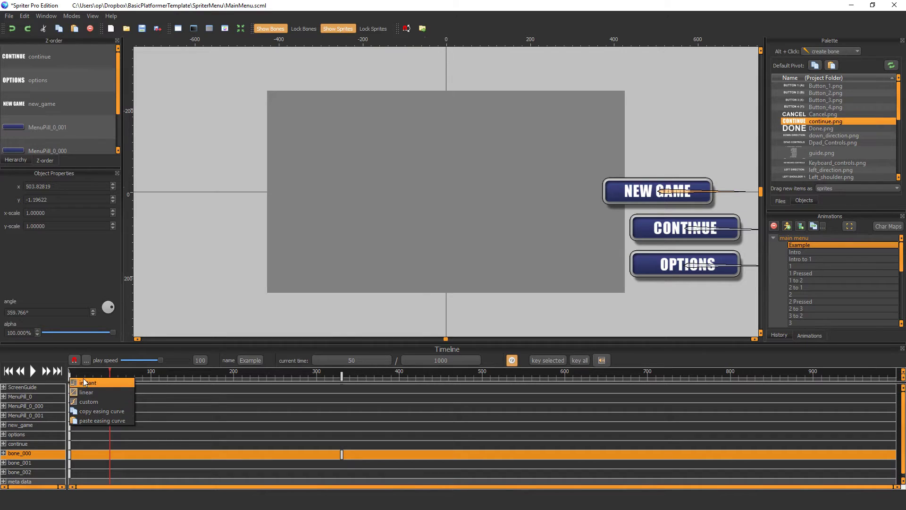
left_click(77, 373)
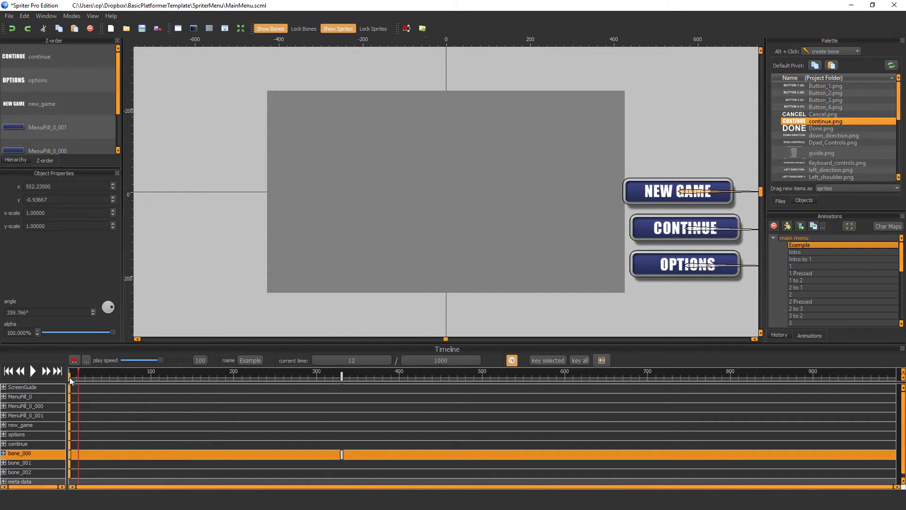
mouse_move(70, 380)
Drag the canvas/timeline splitter down, then back up so the timeline panel is taller.
left_click_drag(152, 377, 97, 375)
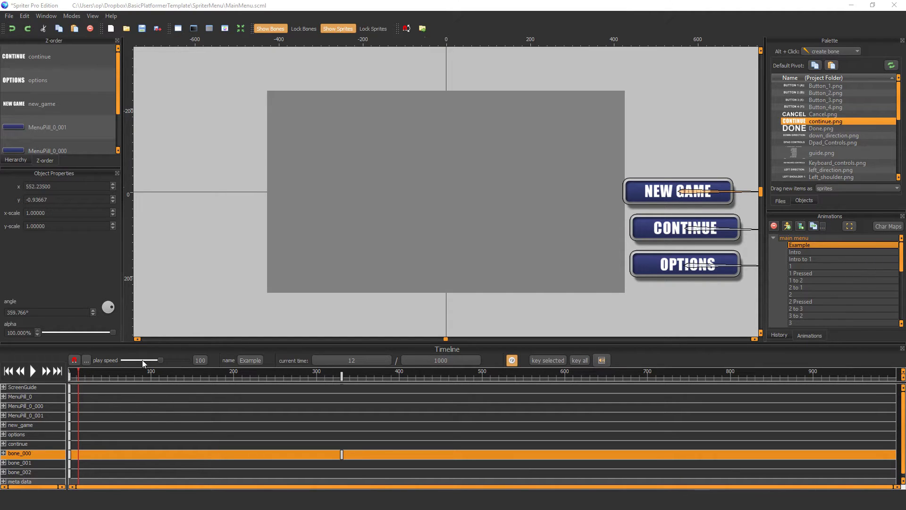
left_click_drag(168, 346, 164, 495)
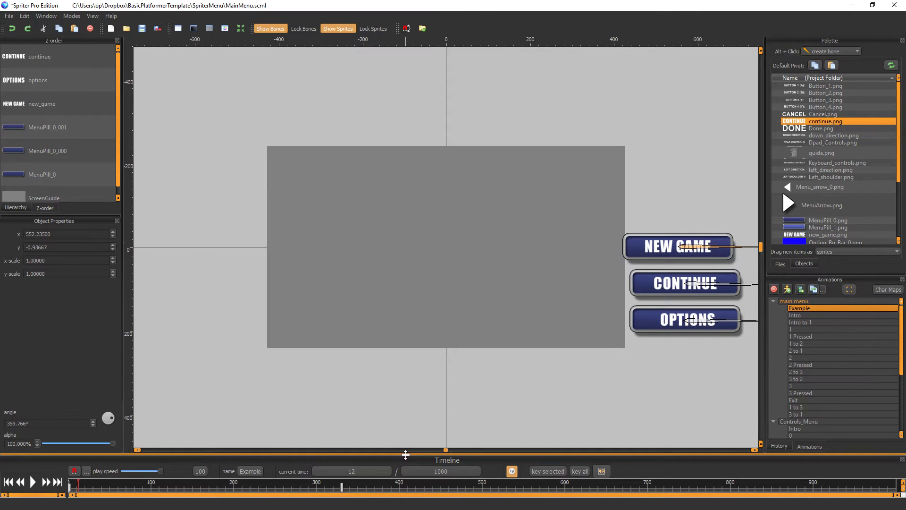
left_click_drag(405, 454, 391, 297)
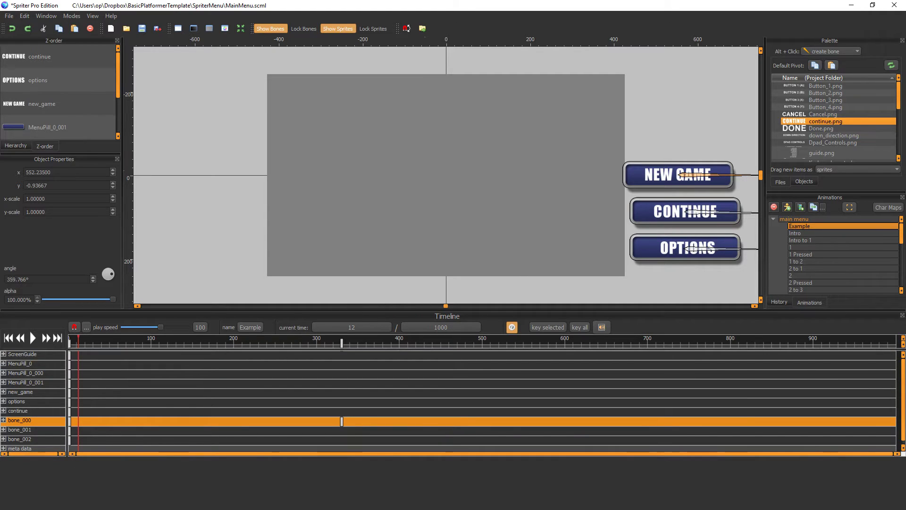
Give bone_000's time-0 key a custom 1d Speed Curve (Fast) with both control points at 0.9953.
left_click(68, 421)
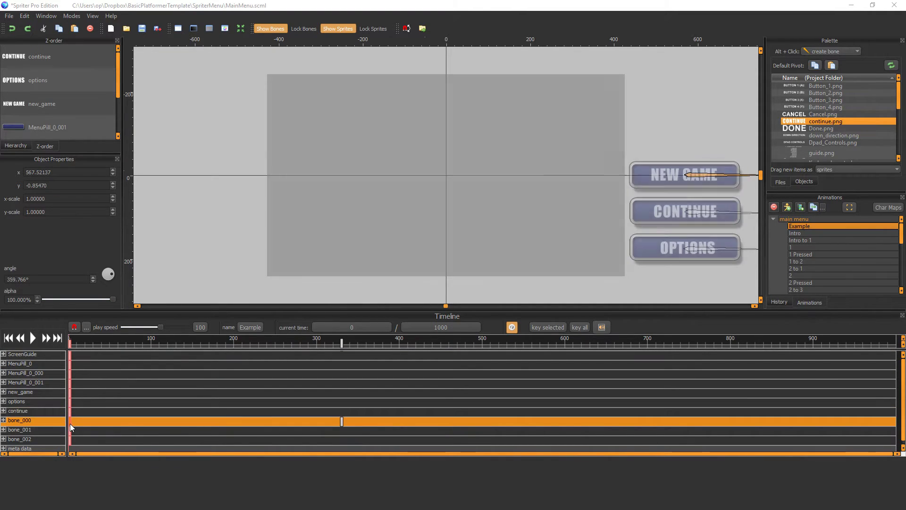
right_click(69, 422)
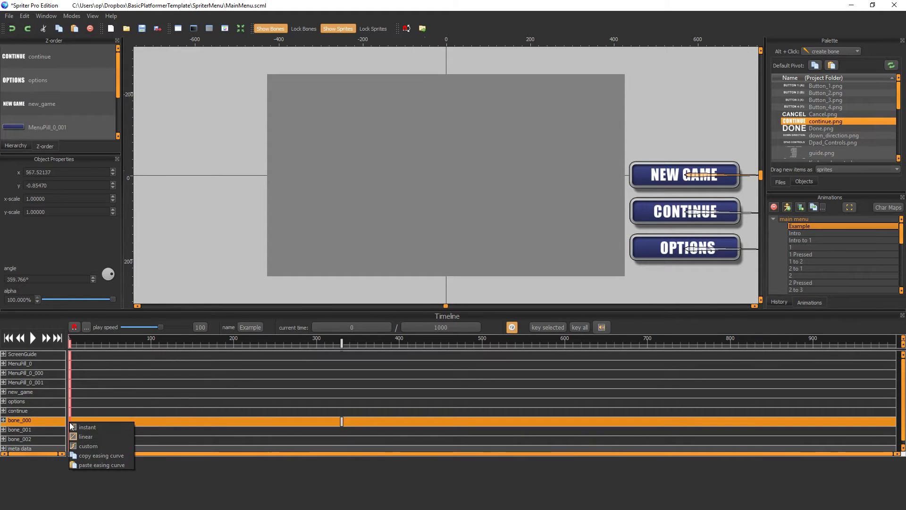
left_click(91, 447)
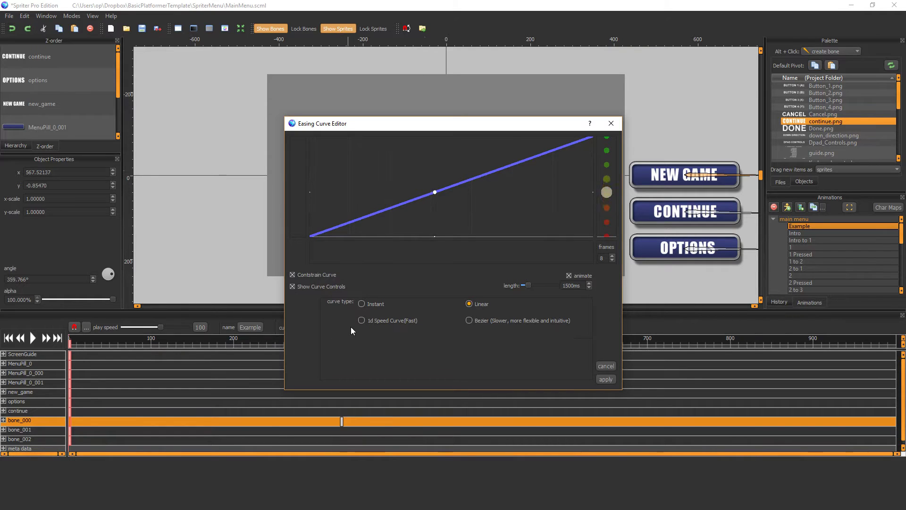
left_click(362, 320)
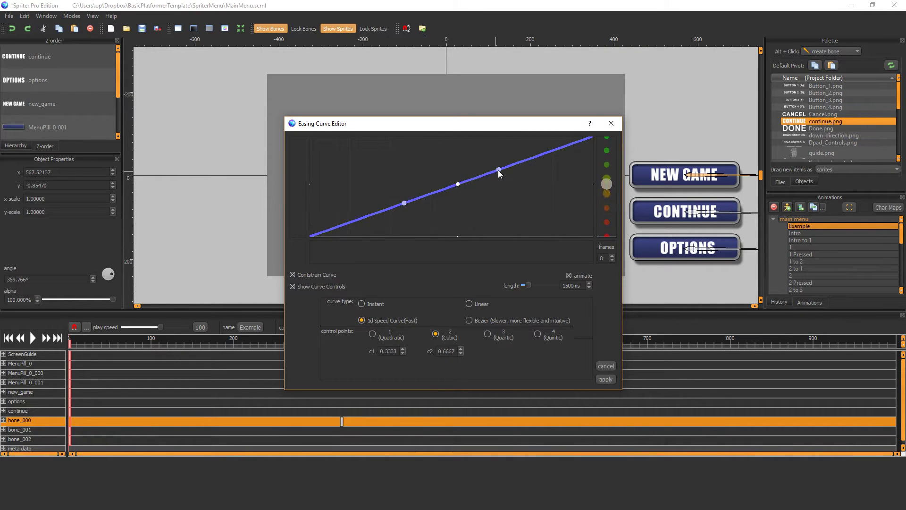
left_click_drag(500, 170, 486, 107)
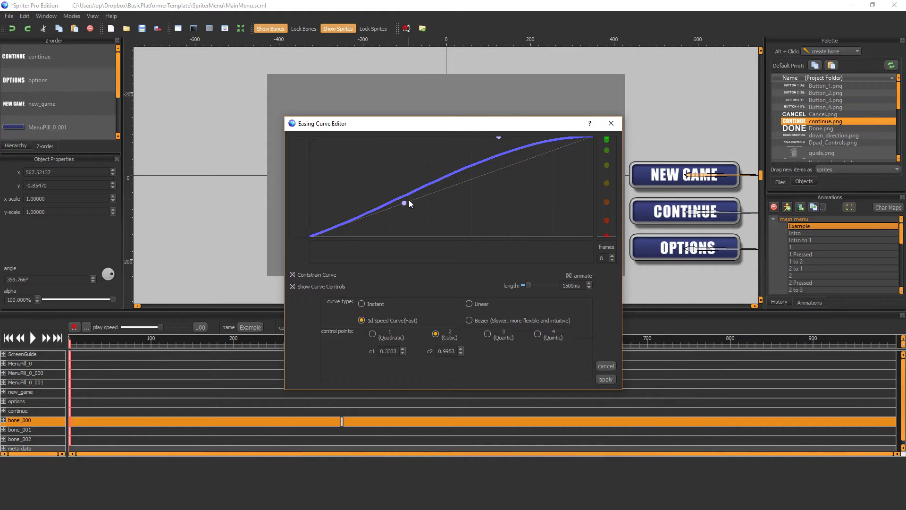
left_click_drag(408, 199, 399, 137)
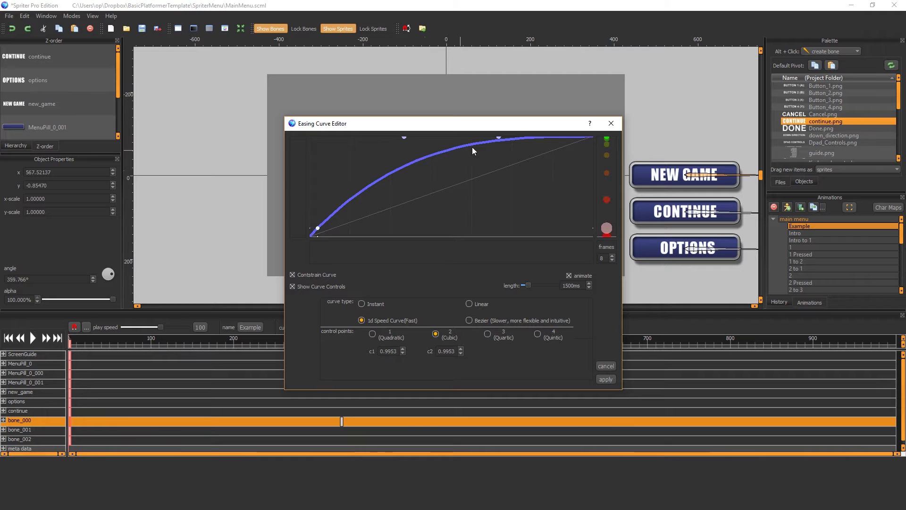
left_click(606, 379)
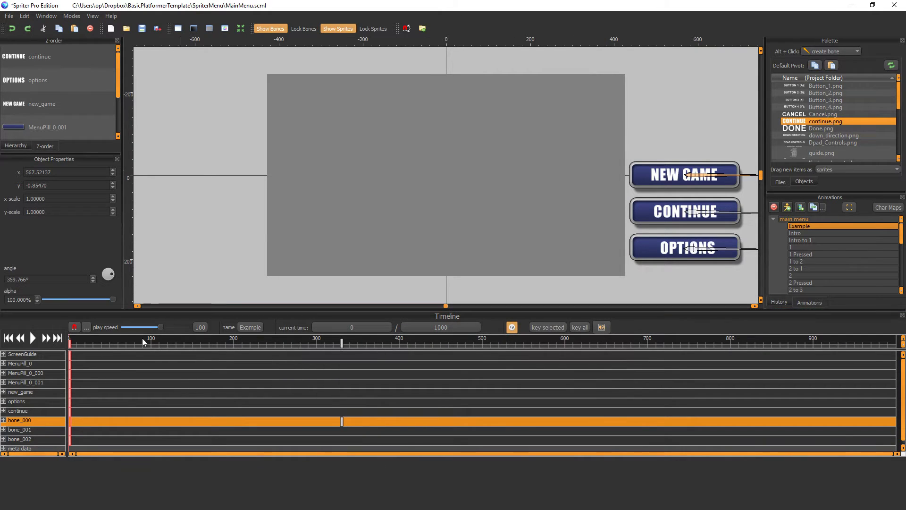
Preview the eased NEW GAME slide-in with looping playback turned off.
left_click_drag(89, 338, 341, 349)
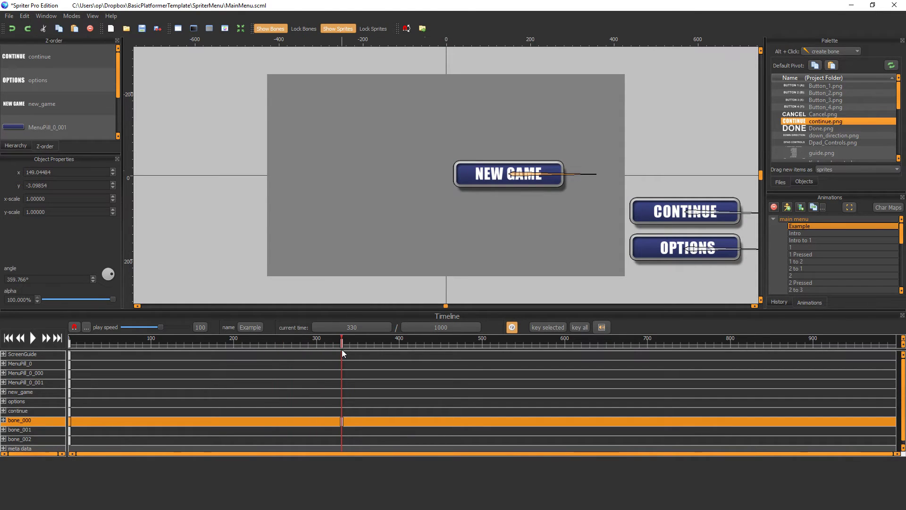
left_click(511, 327)
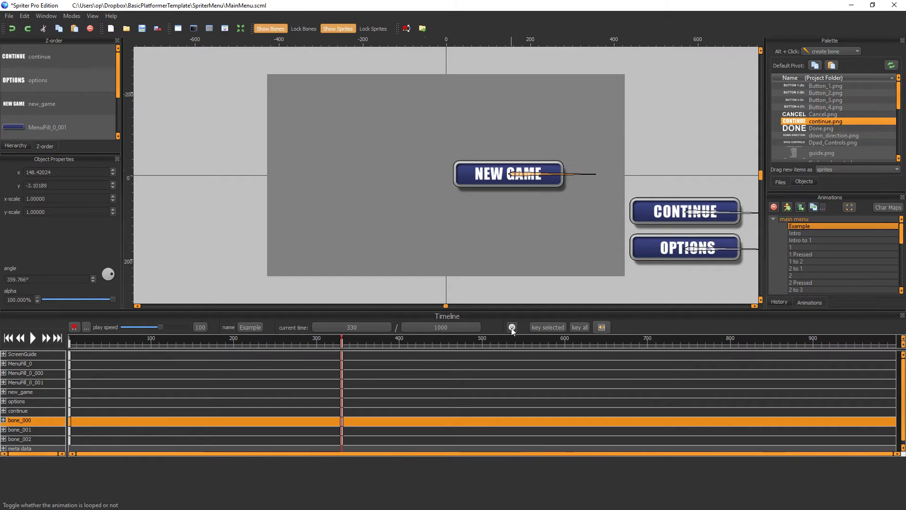
left_click(33, 337)
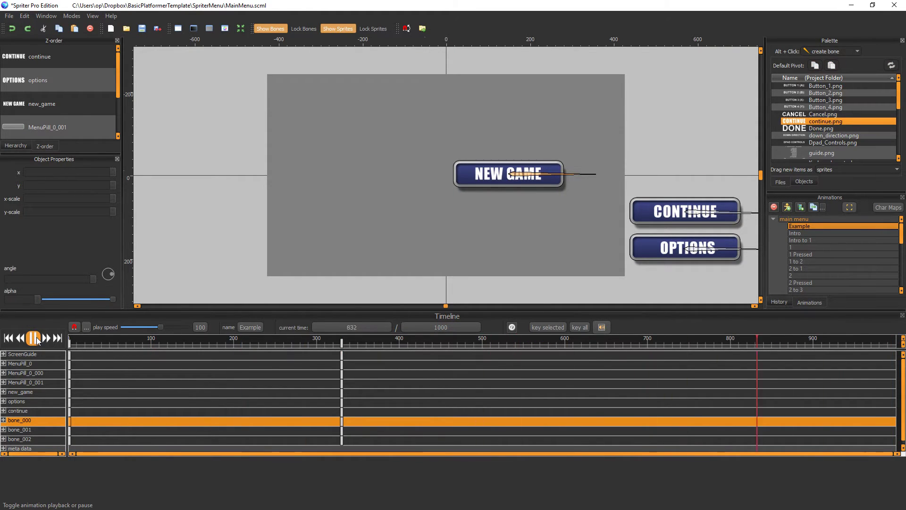
left_click(38, 337)
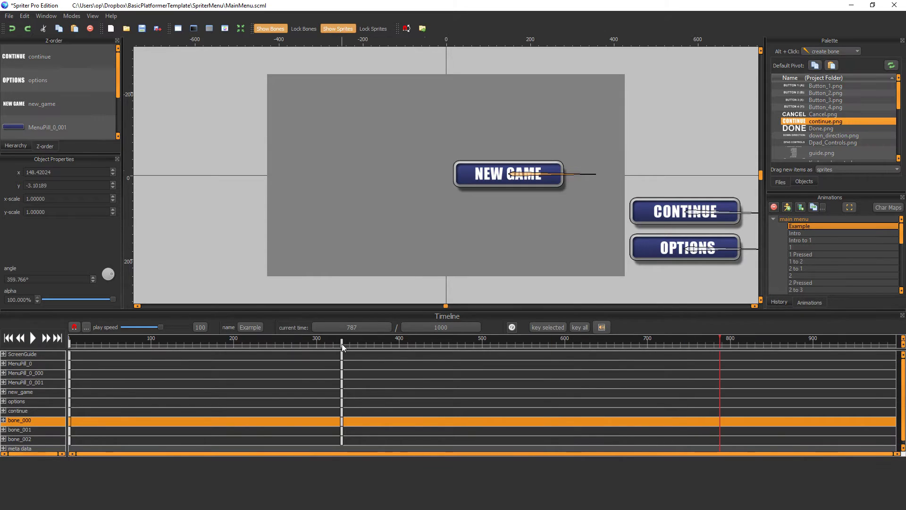
Move the key at about time 330 to about 627, then play to check the slower slide.
left_click(342, 343)
left_click_drag(342, 343, 586, 345)
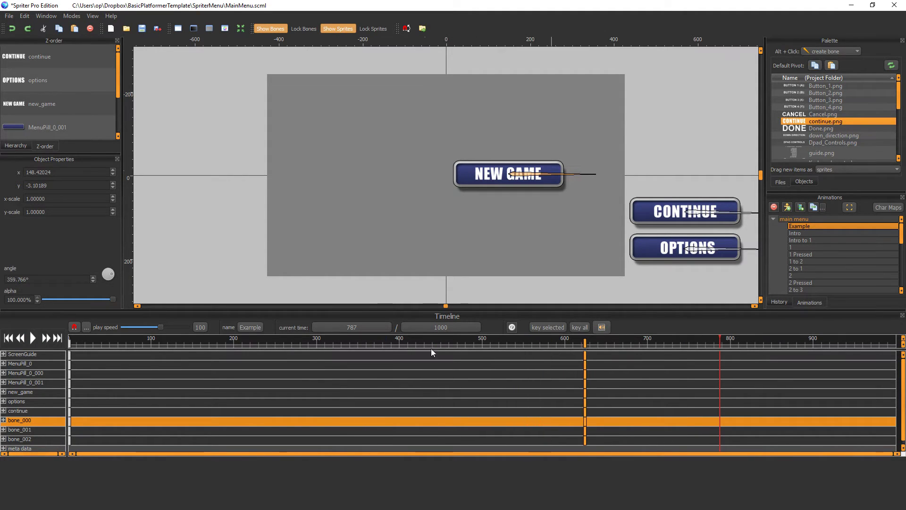
left_click(32, 338)
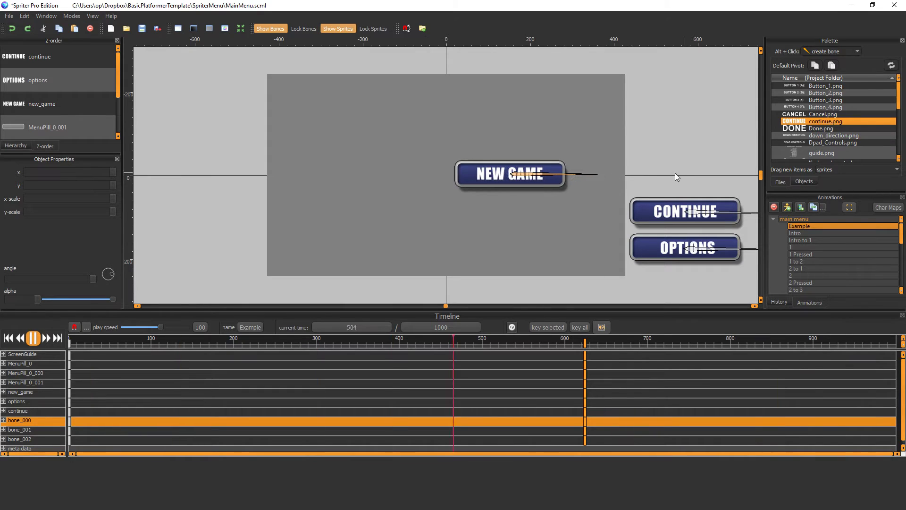
left_click(28, 338)
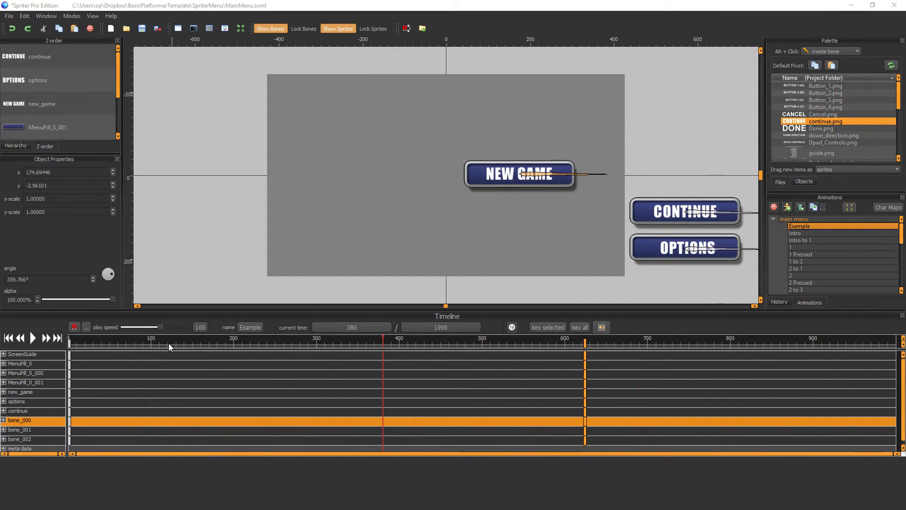
Copy the easing curve from NEW GAME's time-0 key after scrubbing to time 396.
left_click_drag(162, 341, 585, 347)
left_click(395, 342)
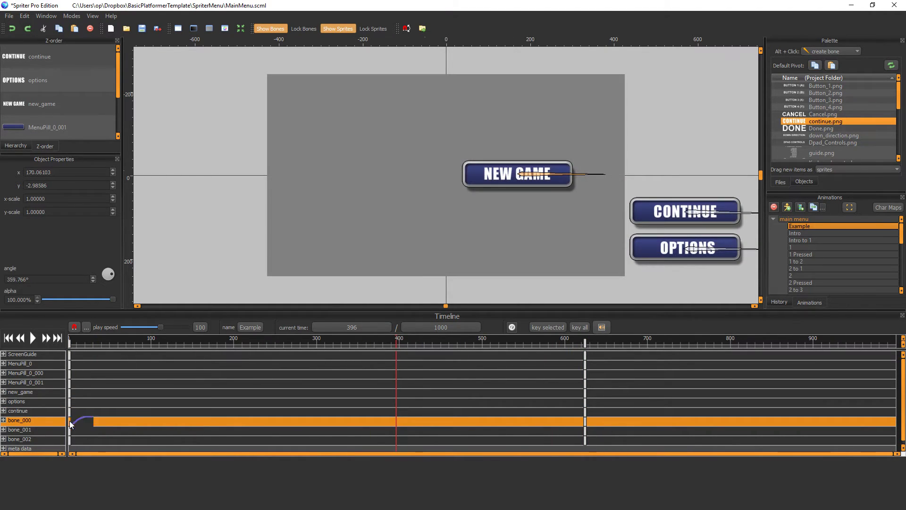
left_click(70, 421)
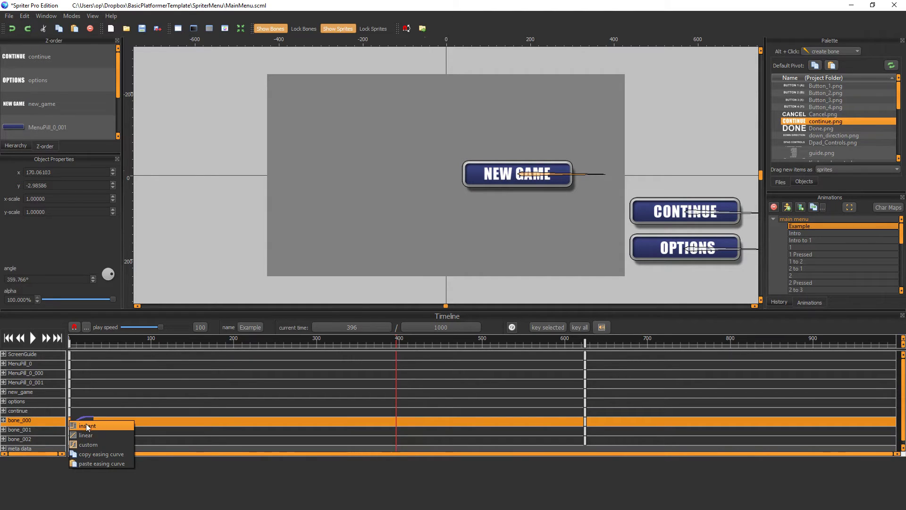
left_click(99, 455)
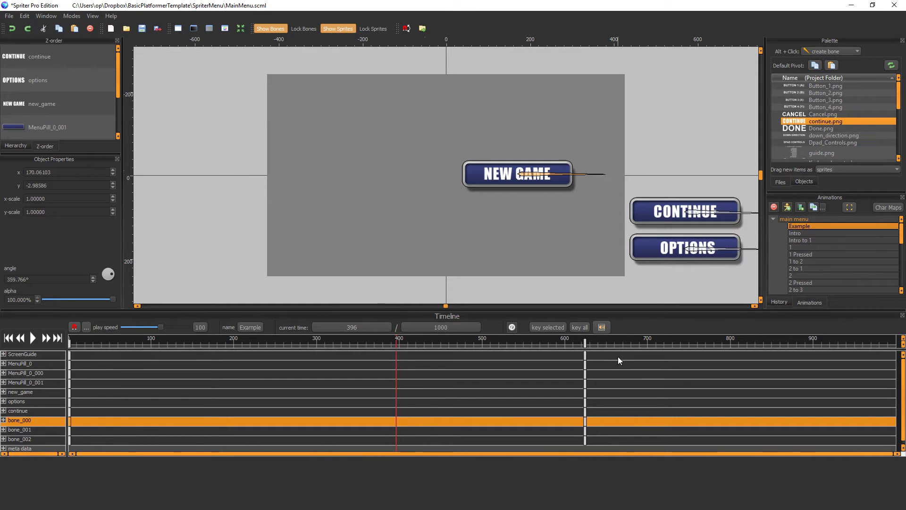
left_click_drag(165, 338, 197, 359)
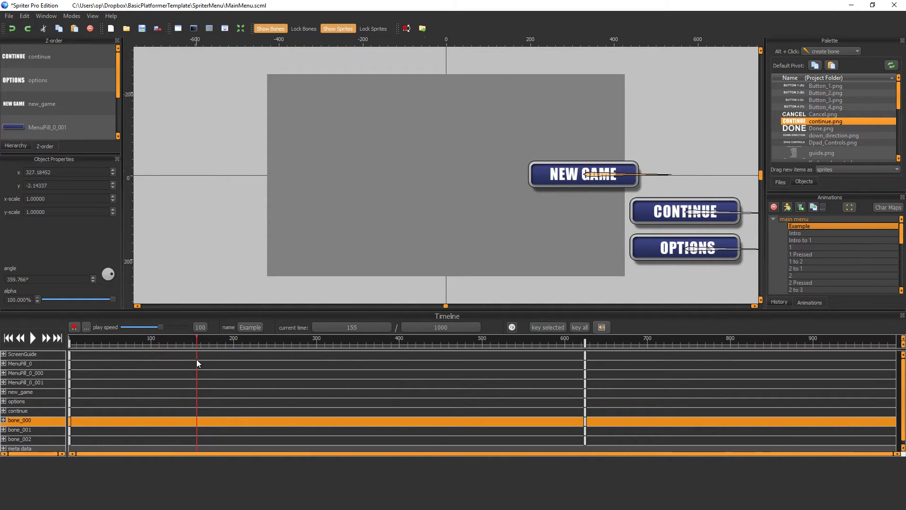
Key CONTINUE at time 155, then at time 792 drag it on screen just below NEW GAME.
left_click(707, 213)
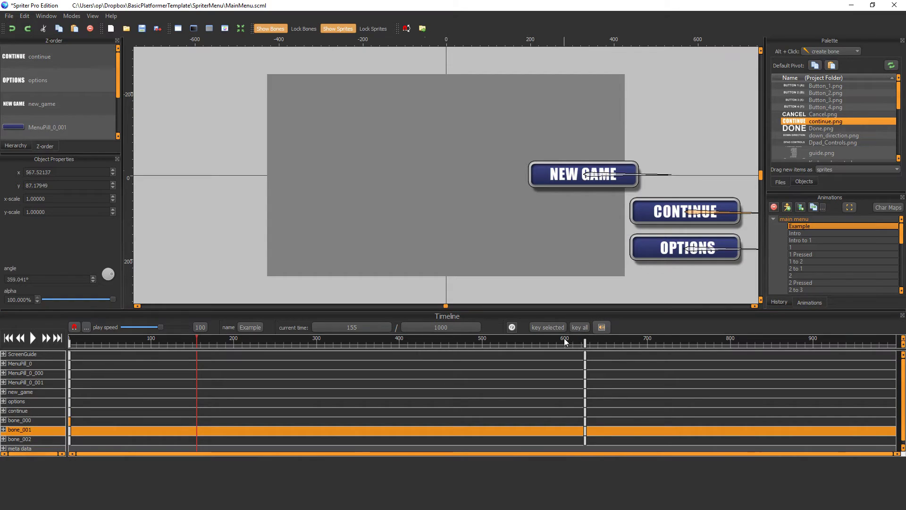
left_click(550, 328)
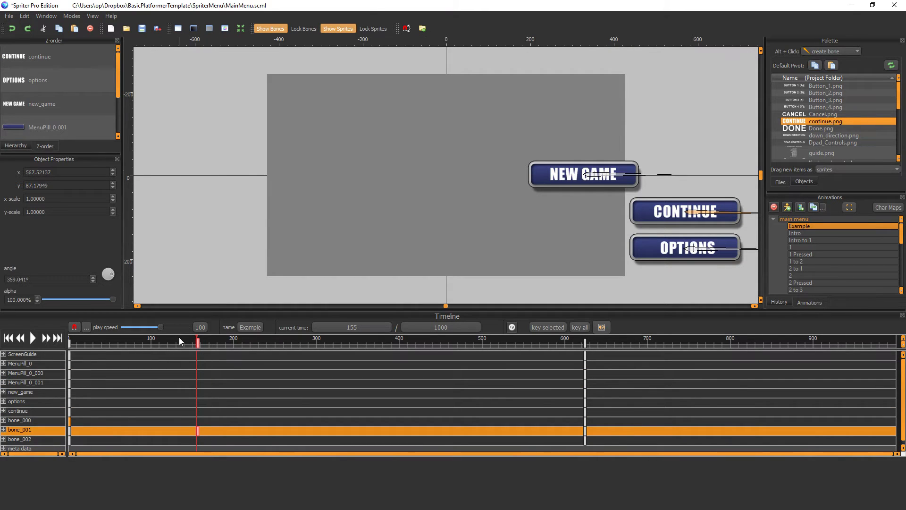
left_click_drag(180, 337, 740, 359)
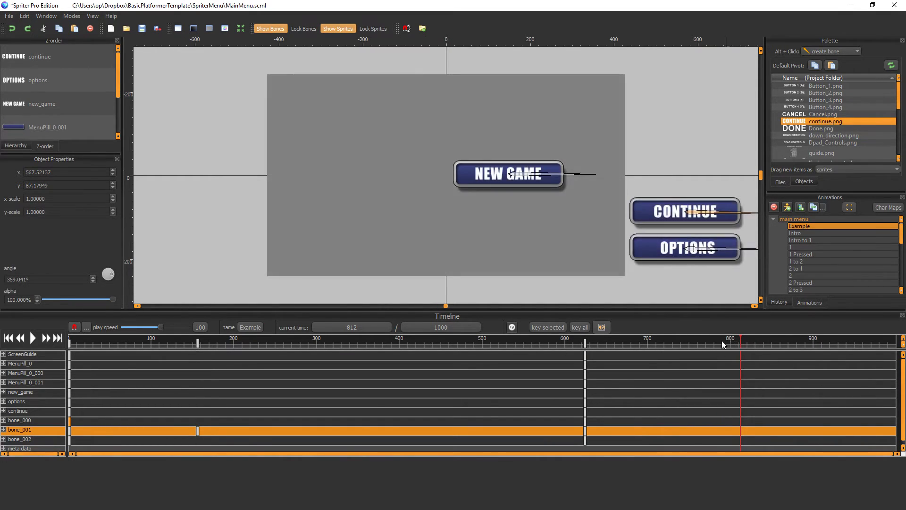
left_click(721, 342)
left_click(724, 342)
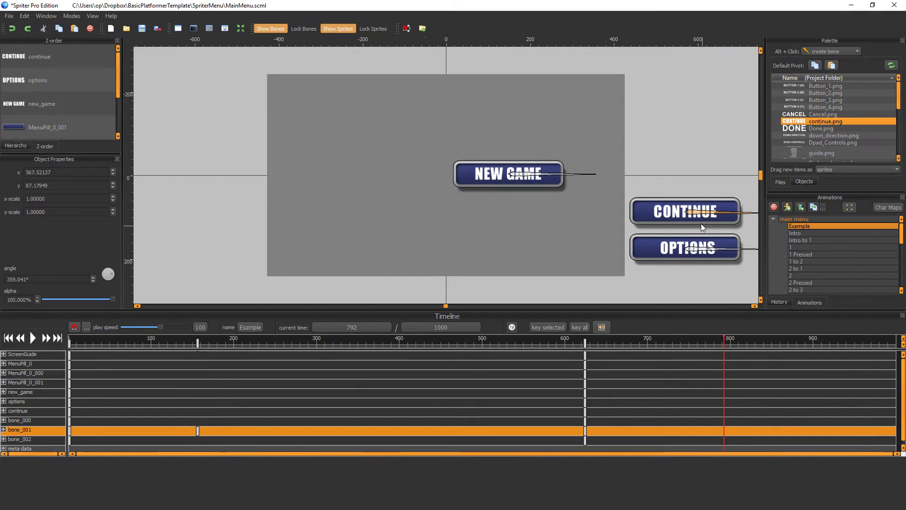
left_click_drag(694, 214, 517, 212)
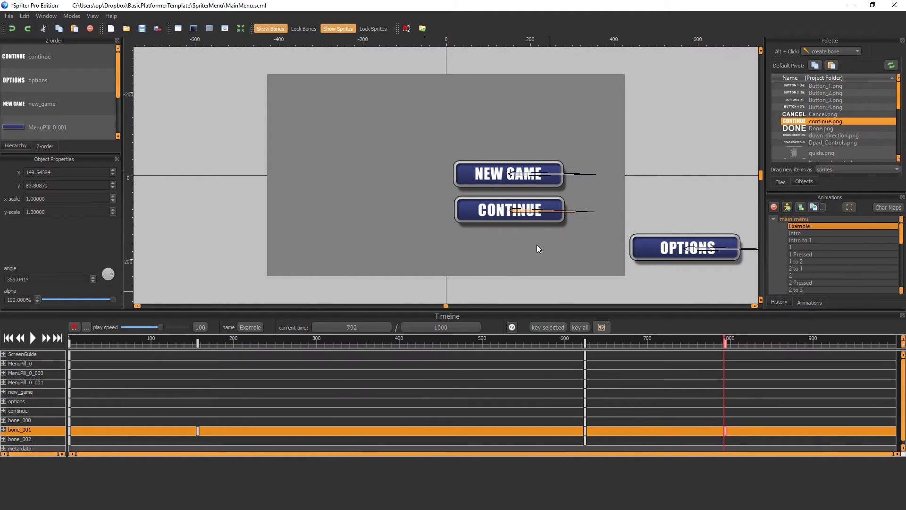
left_click(630, 340)
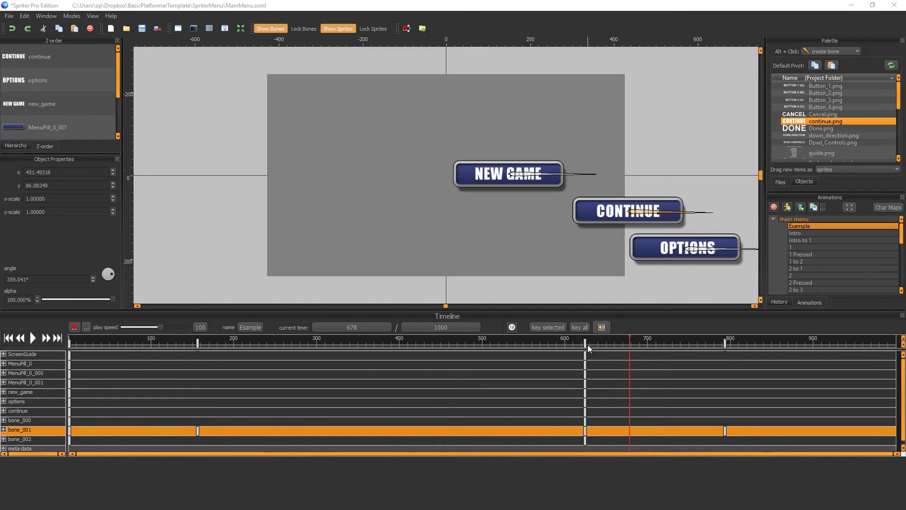
Place CONTINUE's final key at time 800.
left_click(619, 339)
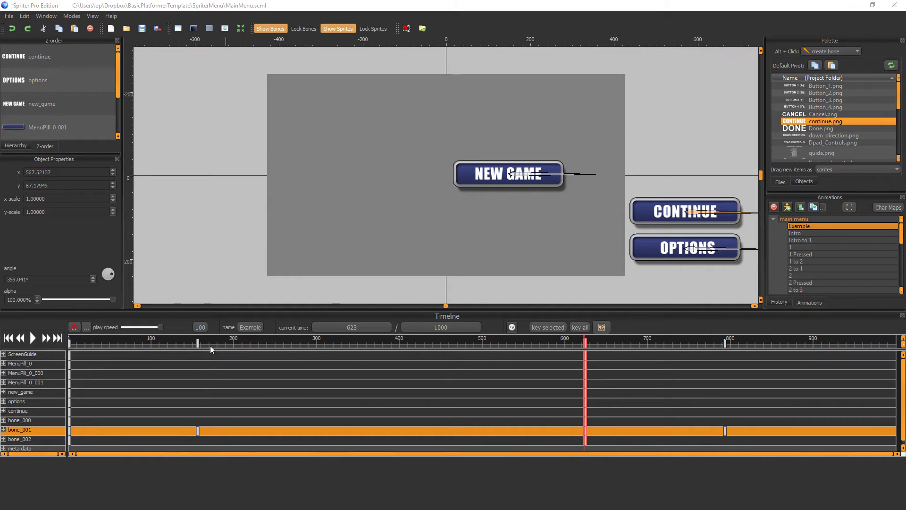
left_click_drag(171, 342, 665, 431)
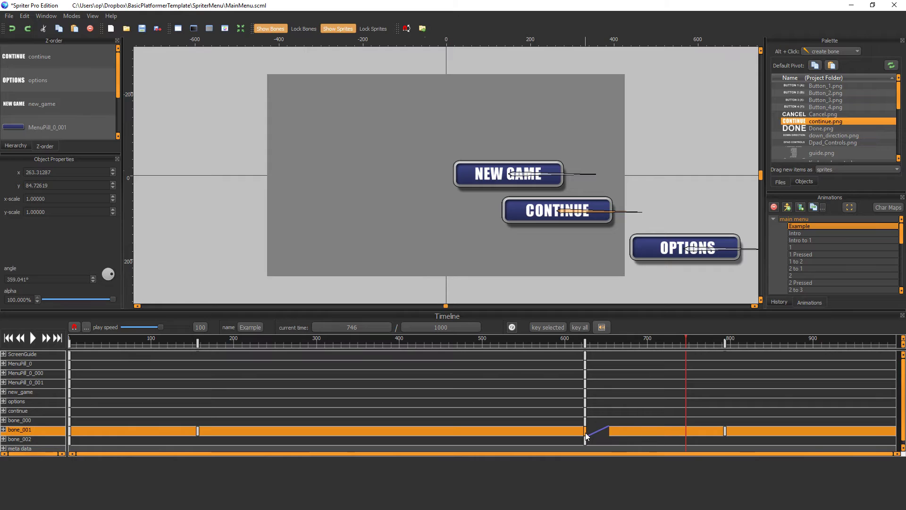
key("ctrl+z")
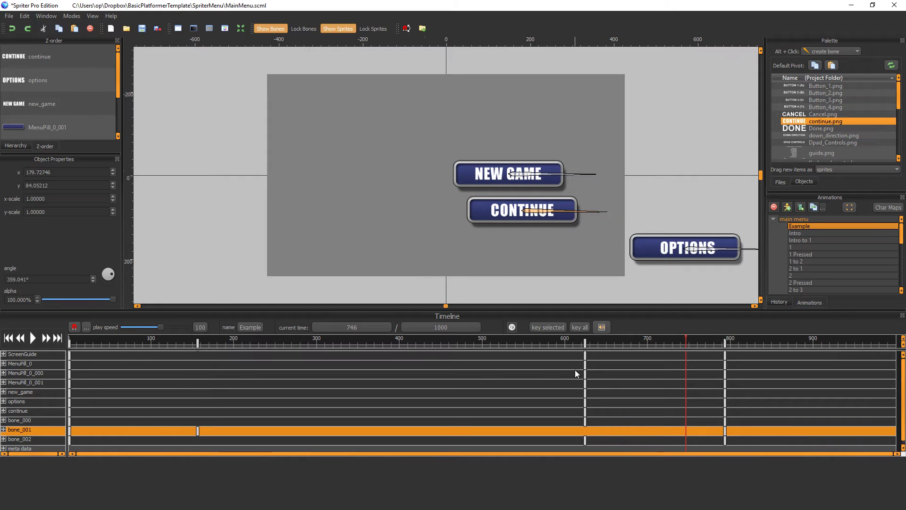
Delete the extra keys near time 625, including bone_002's leftover key.
left_click(515, 175)
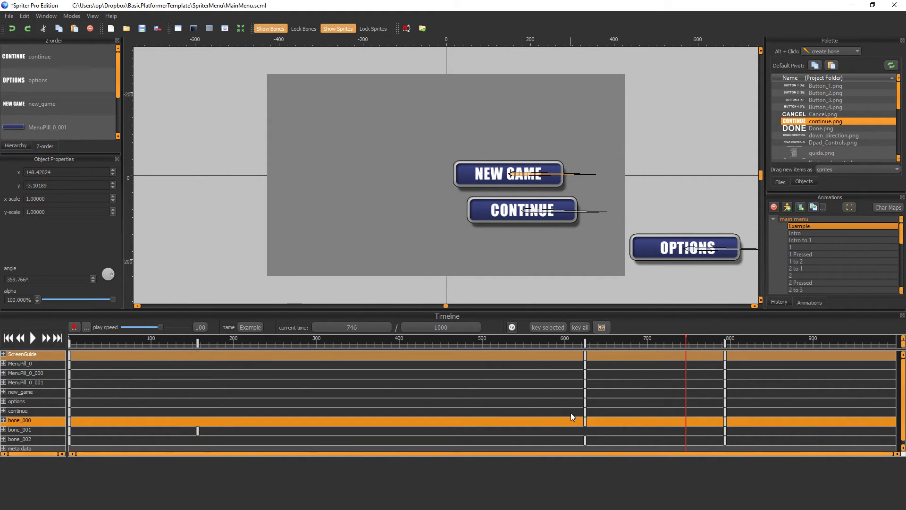
left_click_drag(571, 413, 597, 352)
key("Delete")
scroll(596, 401, "down", 1)
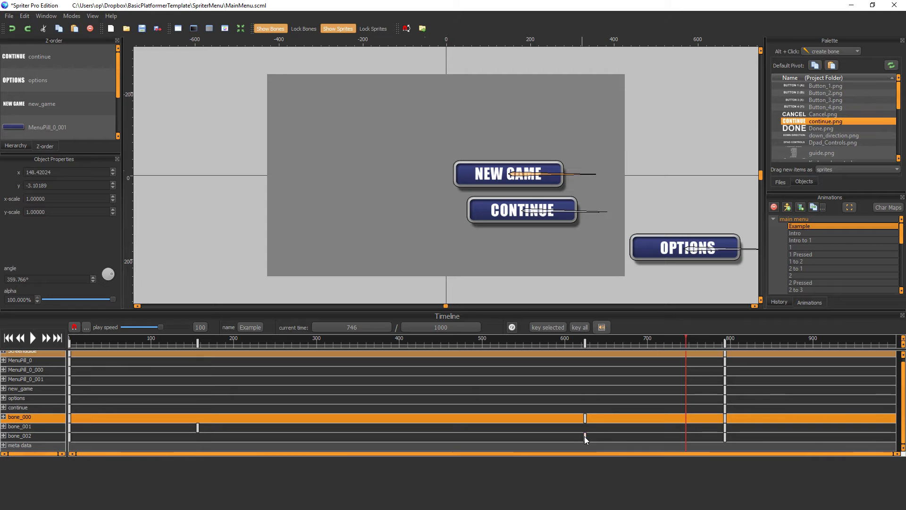
left_click(585, 436)
key("Delete")
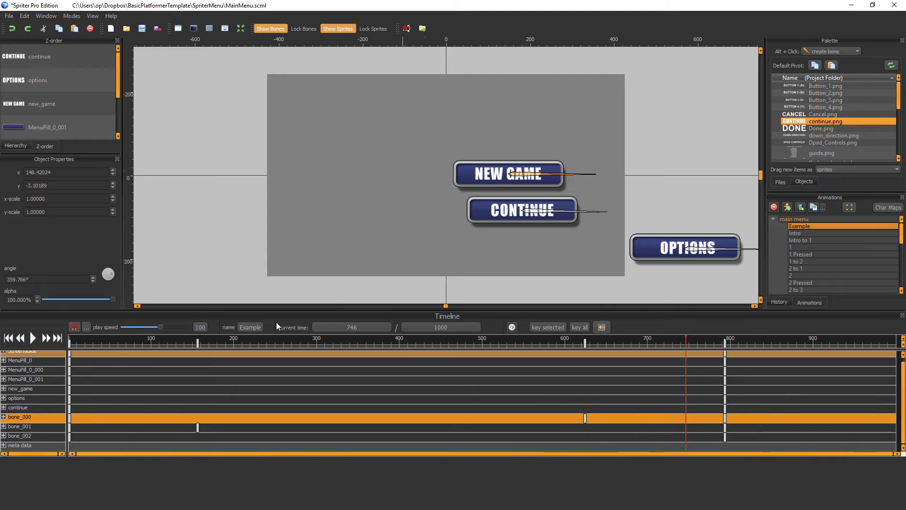
left_click(123, 338)
Paste the copied ease-out curve onto CONTINUE's bone_001 key at time 155, then rewind.
left_click_drag(96, 338, 573, 388)
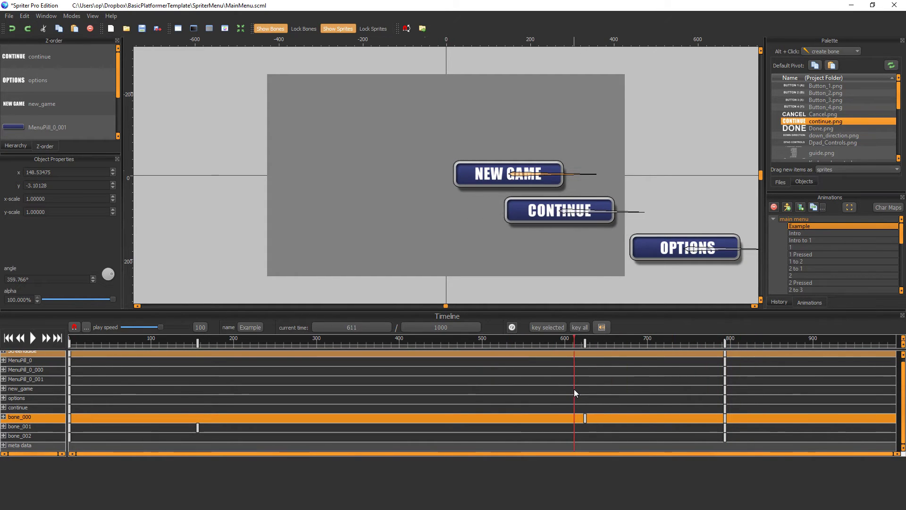
left_click(564, 214)
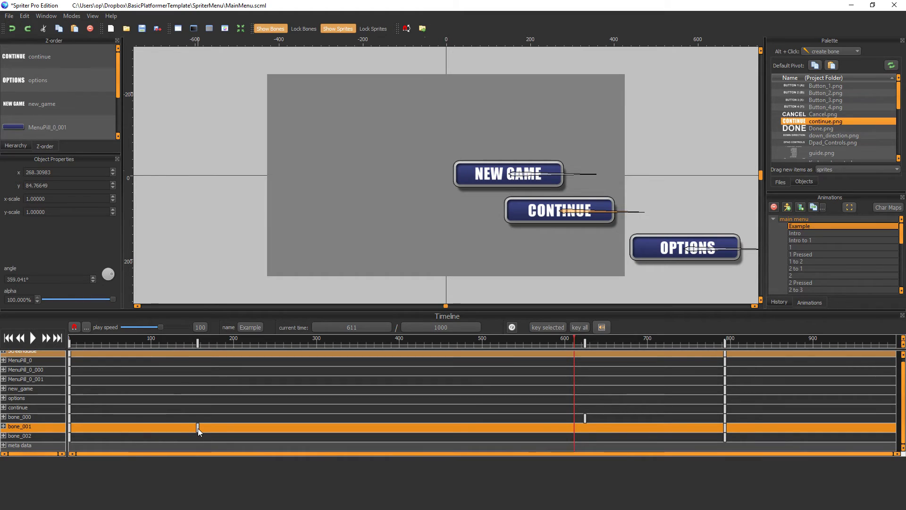
right_click(197, 429)
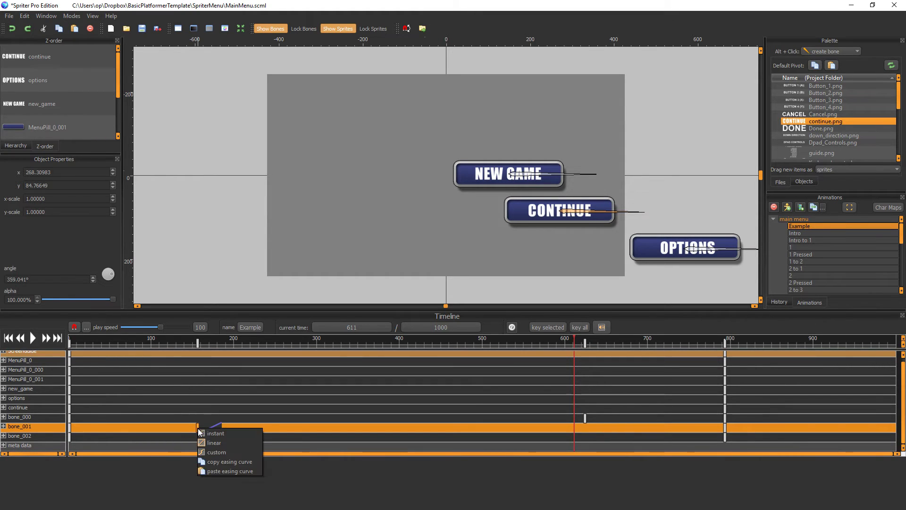
left_click(214, 472)
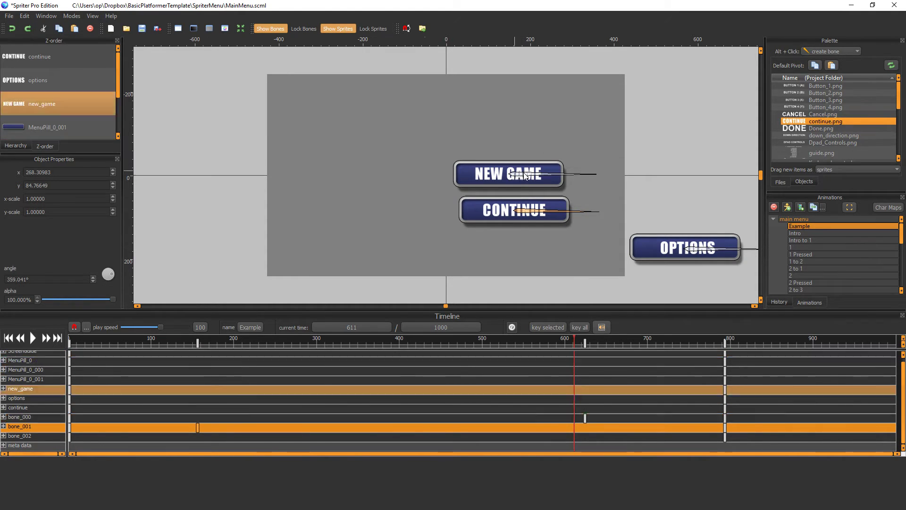
left_click_drag(170, 340, 51, 342)
left_click(33, 337)
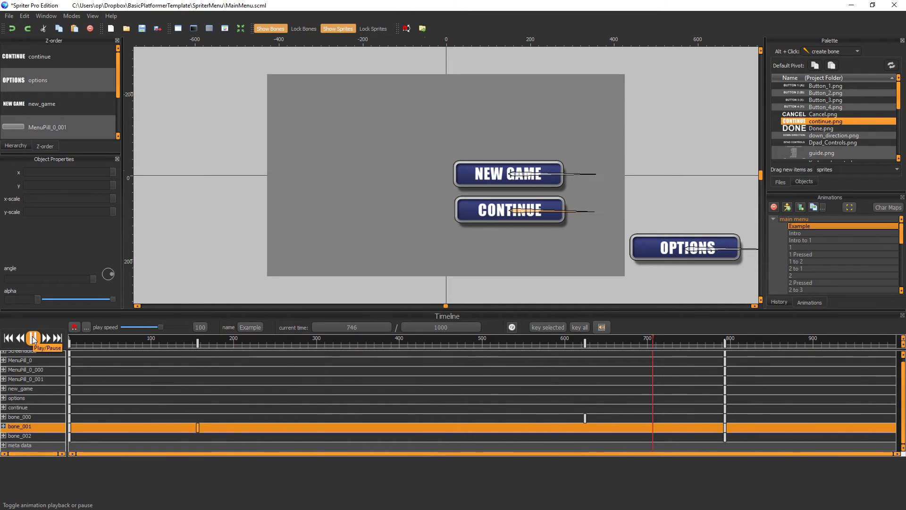
left_click(33, 337)
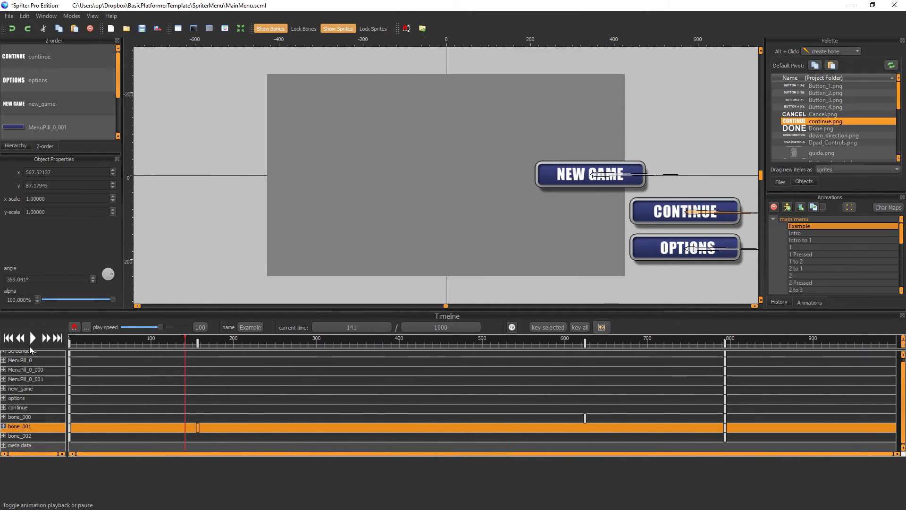
key("Home")
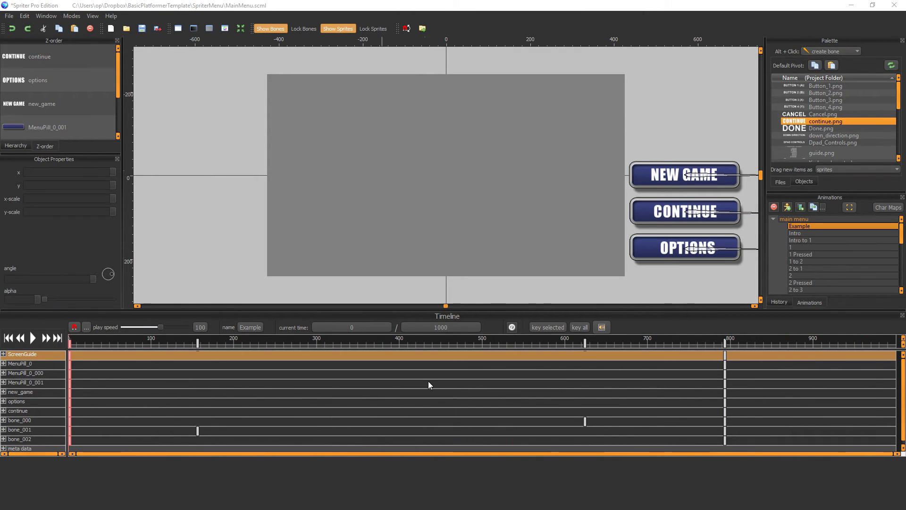
left_click(634, 199)
left_click(712, 252)
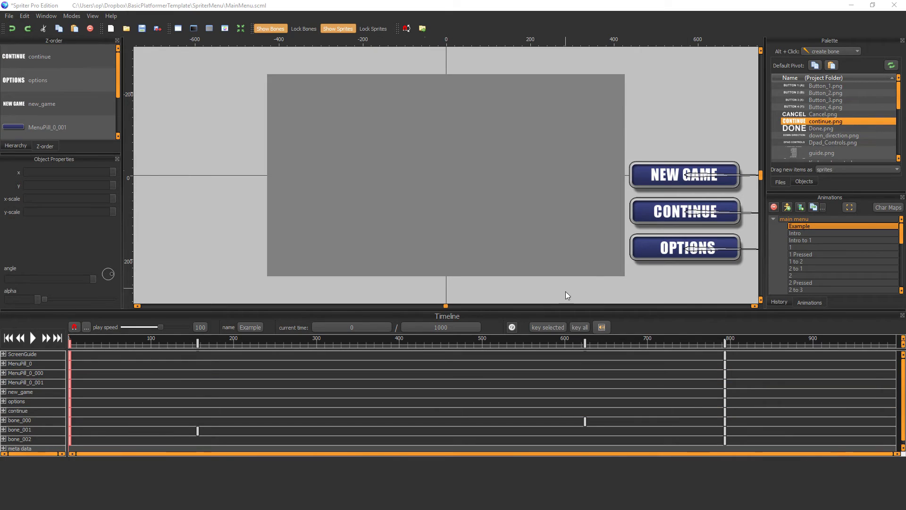
left_click_drag(87, 336, 268, 350)
left_click(199, 341)
right_click(199, 341)
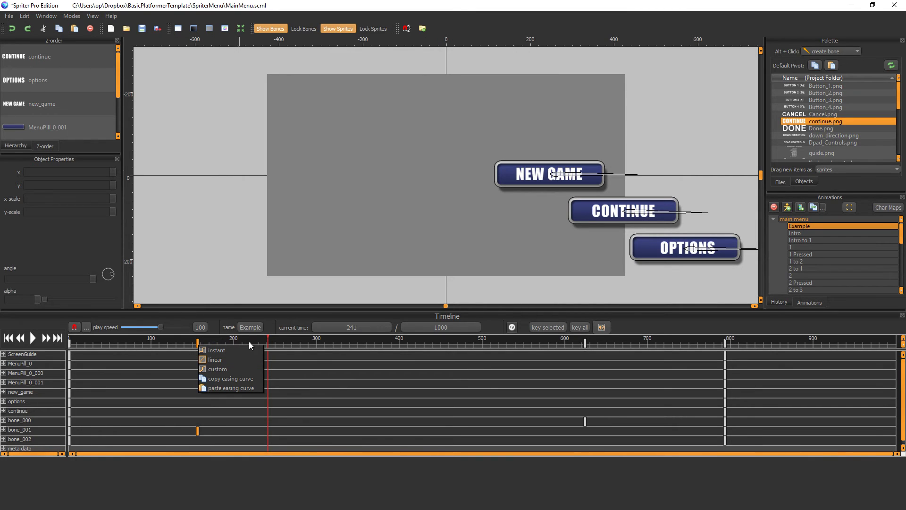
left_click(346, 344)
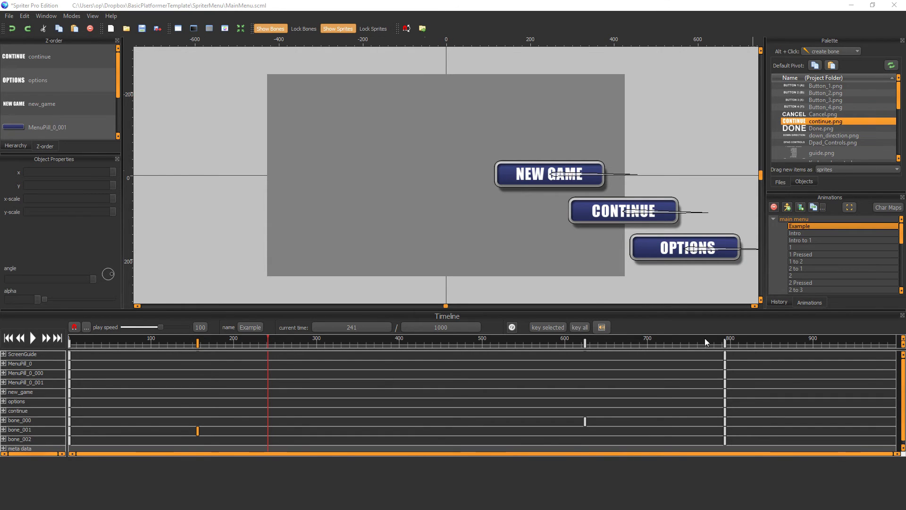
Return the current animation to its start and clear the selection.
left_click(170, 342)
key("Home")
left_click(618, 263)
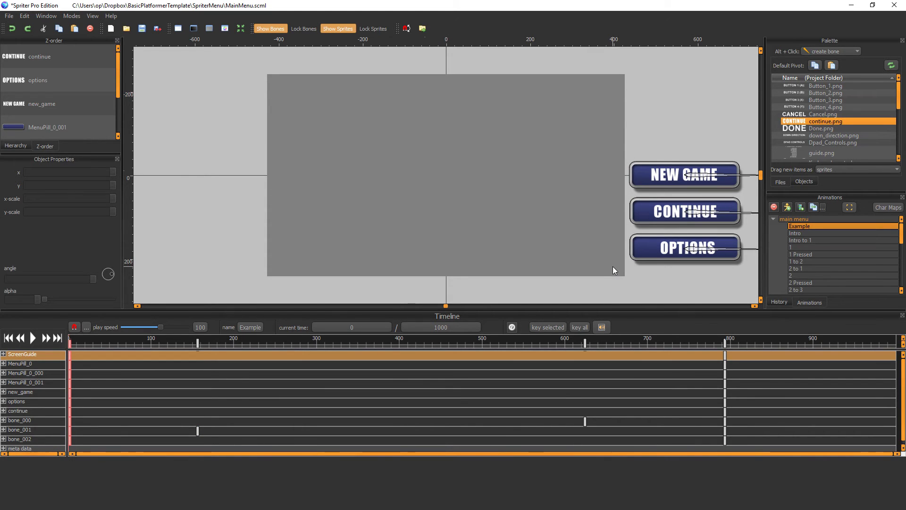
key("Escape")
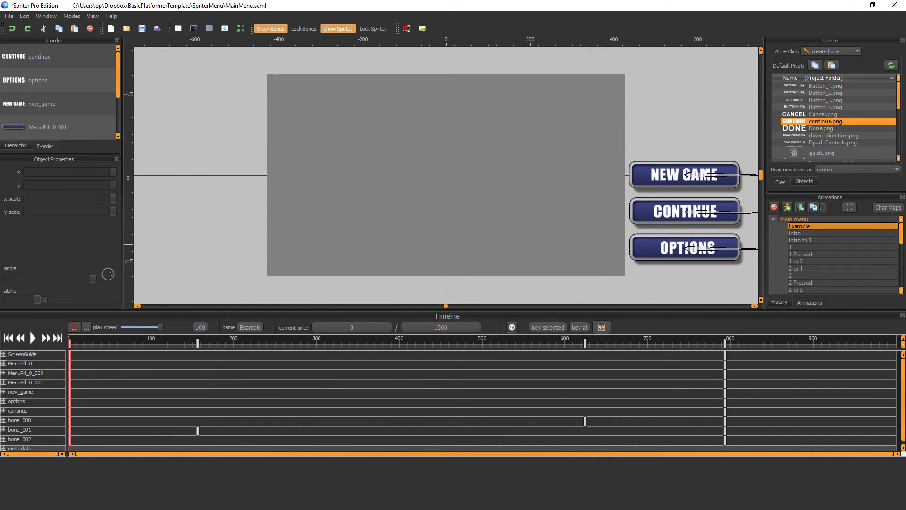
Add NewAnimation under main menu, open it, and switch its looping off.
left_click(802, 208)
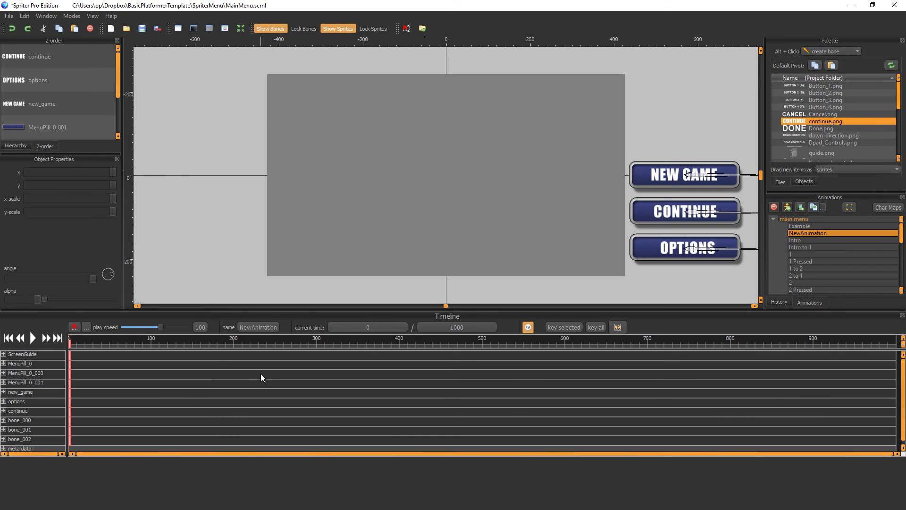
left_click(461, 268)
left_click(388, 295)
left_click(446, 231)
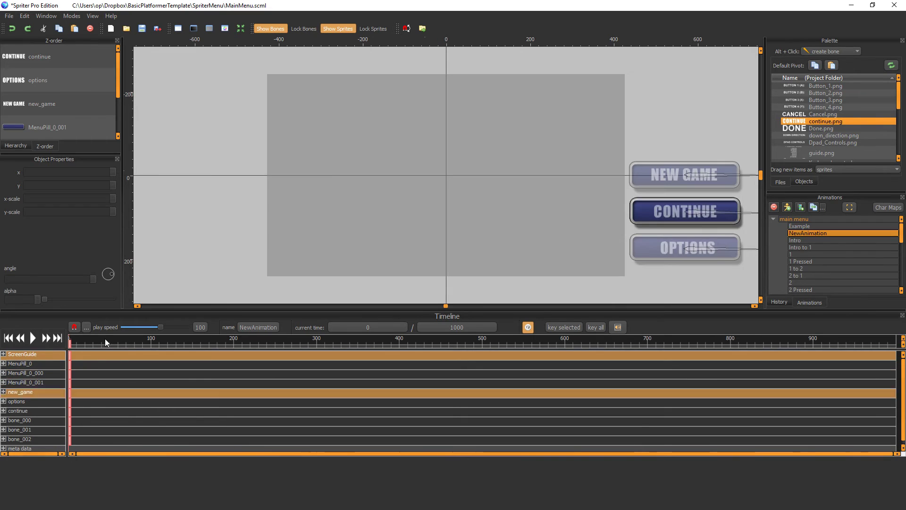
left_click(529, 329)
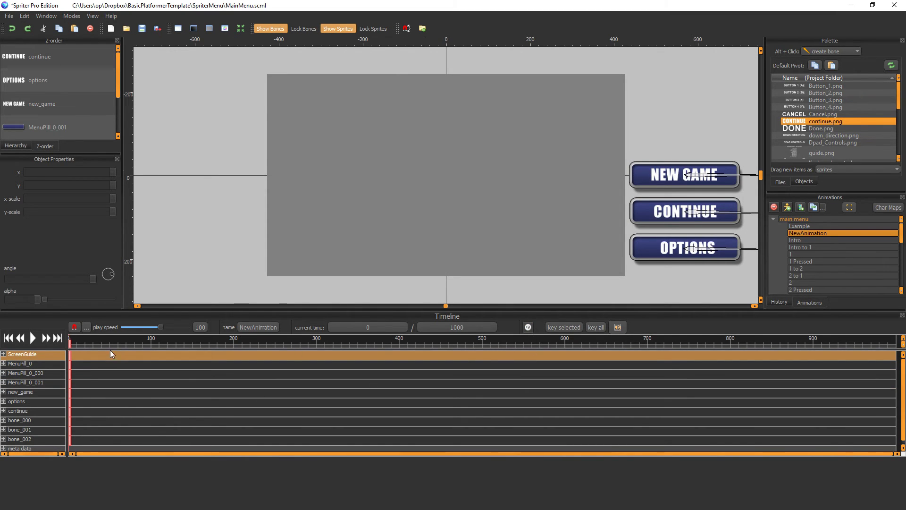
left_click(85, 341)
Key bone_000 near time 400 so NEW GAME slides onto the screen guide near x 99, then preview.
left_click_drag(105, 346, 398, 344)
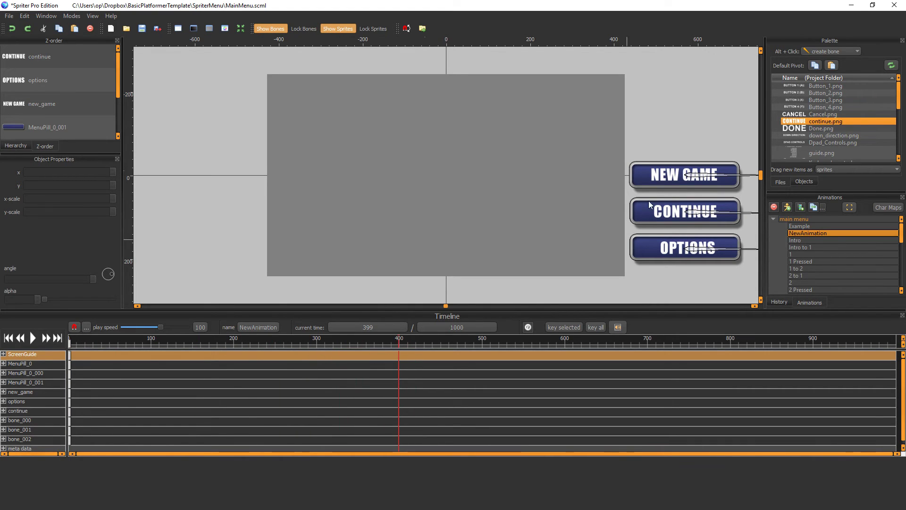
left_click_drag(693, 179, 494, 179)
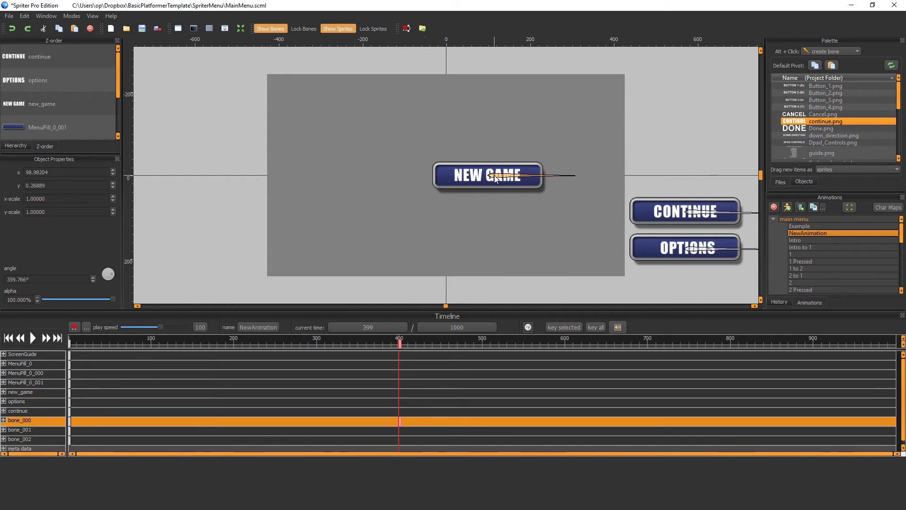
left_click_drag(358, 344, 60, 353)
Give bone_000's time-0 key a custom 1d Speed Curve (Fast) with c1 and c2 at 0.9953, then play it.
right_click(70, 343)
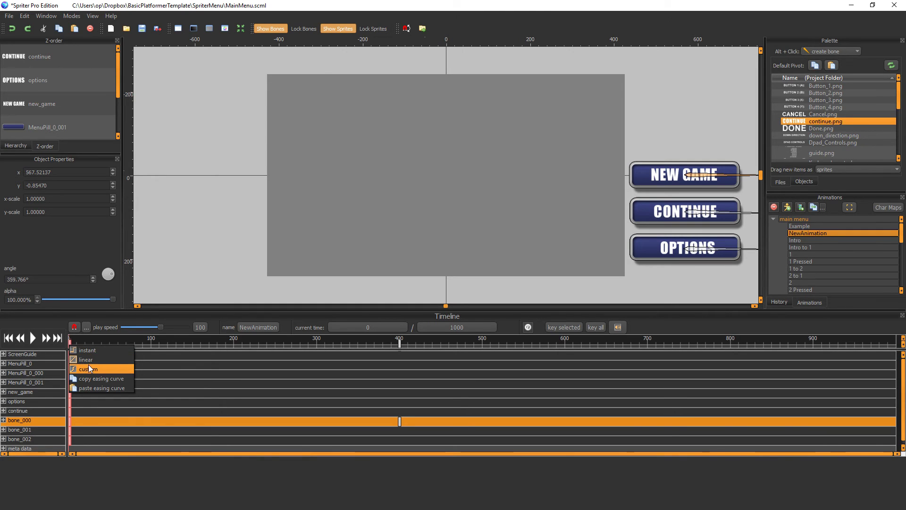
left_click(88, 368)
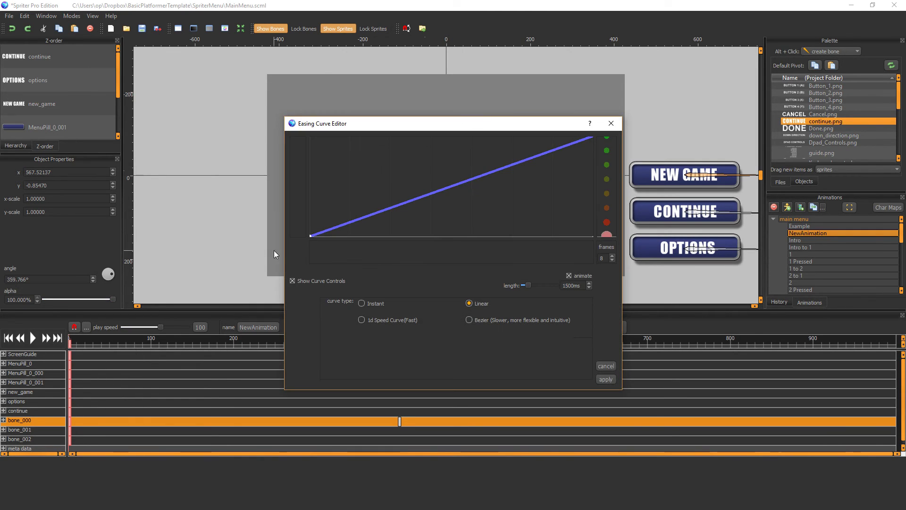
left_click(362, 321)
left_click_drag(406, 200, 392, 124)
left_click_drag(499, 169, 502, 132)
left_click(605, 379)
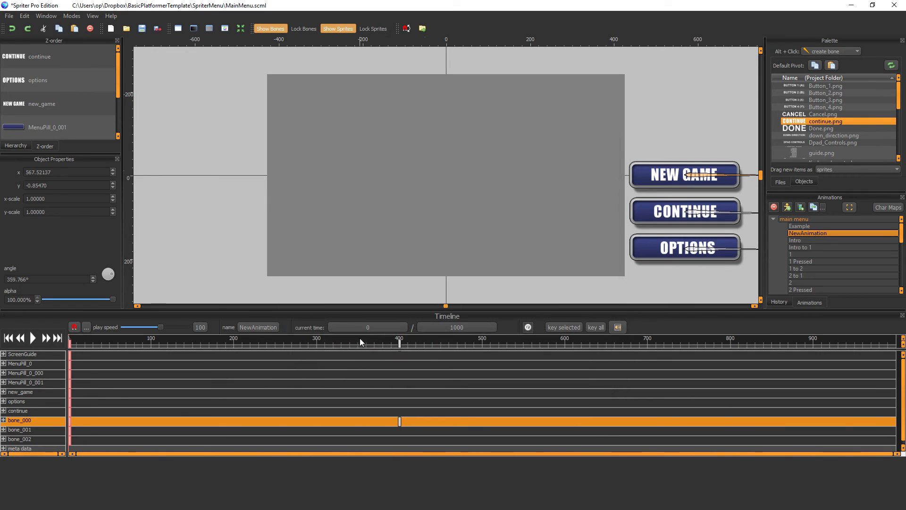
left_click(34, 337)
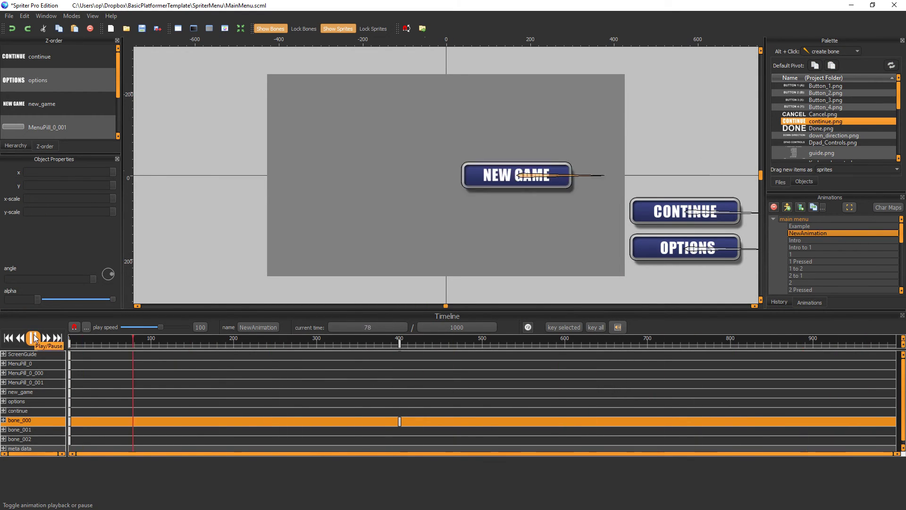
Set NewAnimation's length to 2000 with keys stretched.
left_click(33, 336)
double_click(476, 326)
type("2000")
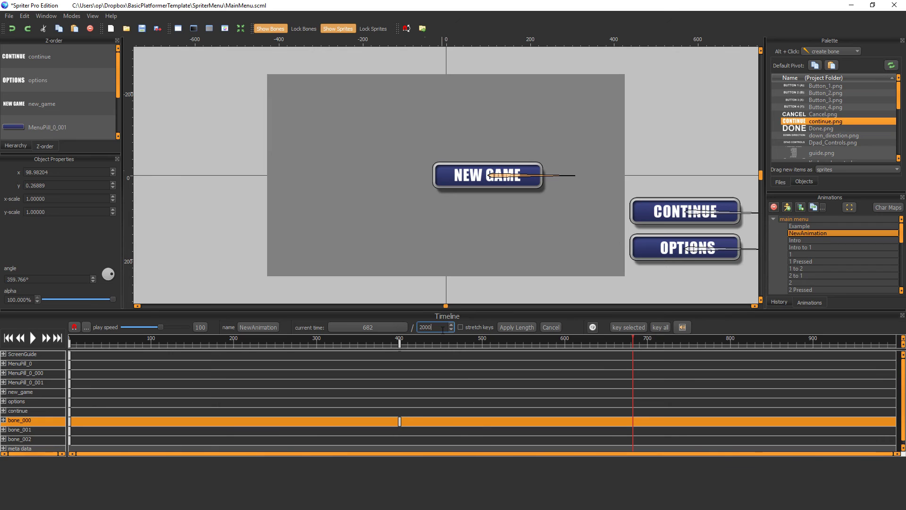
left_click(460, 328)
left_click(513, 327)
Play the 2000-length animation, then set the time to 380.
left_click(488, 347)
scroll(476, 358, "down", 3)
left_click(37, 337)
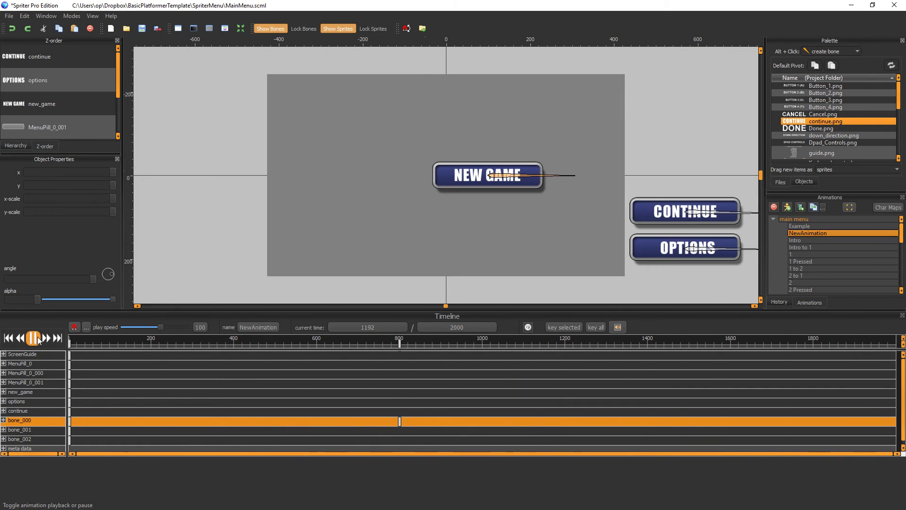
left_click(37, 336)
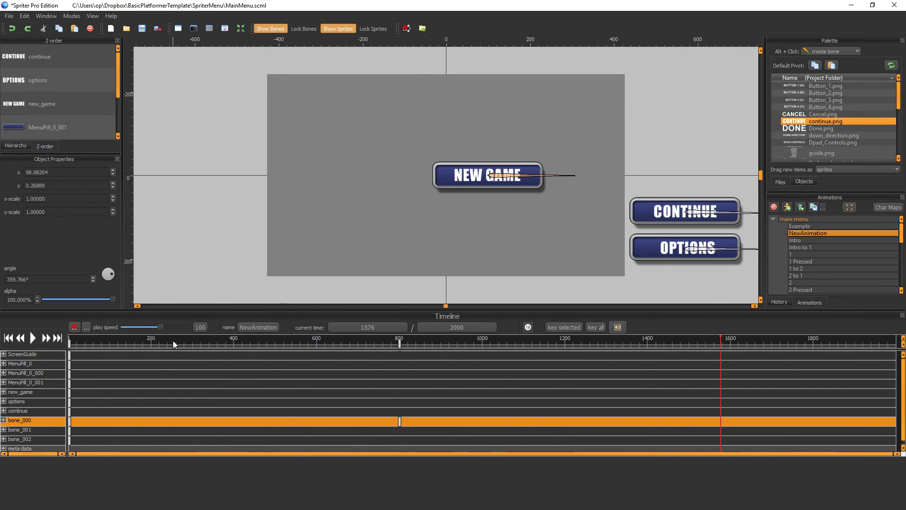
left_click(224, 340)
left_click_drag(233, 338, 226, 336)
Key CONTINUE's bone_001 at 380, then at 1139 slide it below NEW GAME, and preview.
left_click(693, 213)
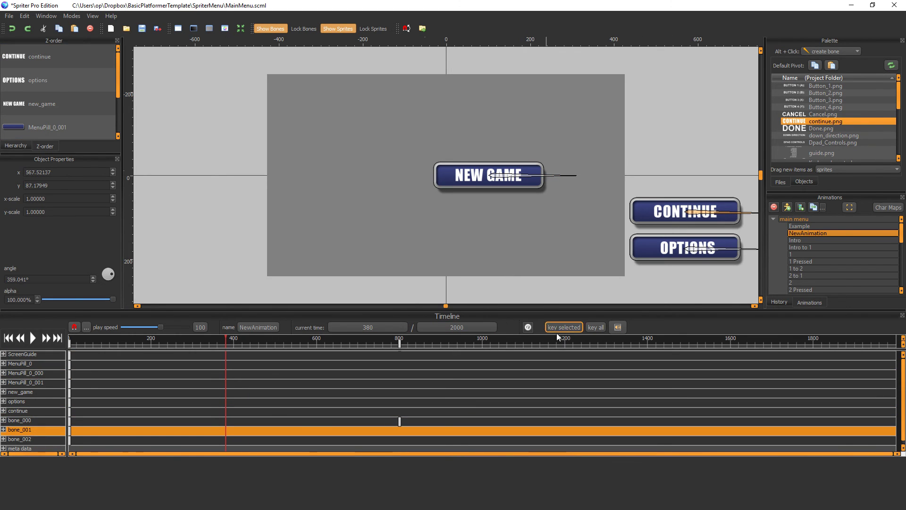
left_click(574, 327)
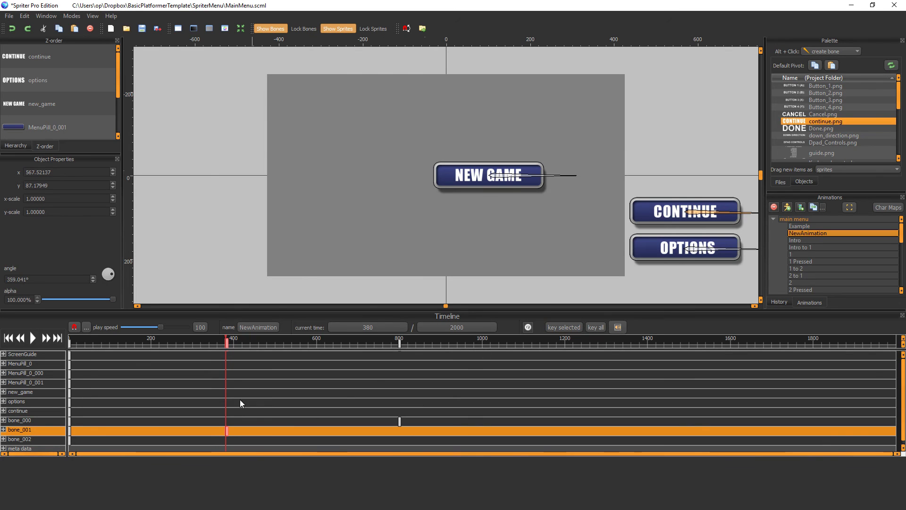
left_click_drag(208, 338, 543, 344)
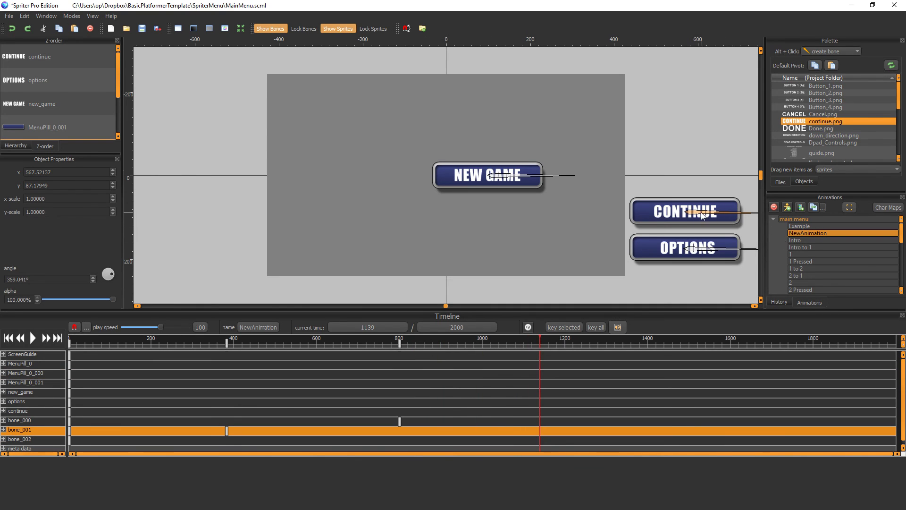
left_click_drag(675, 212, 480, 213)
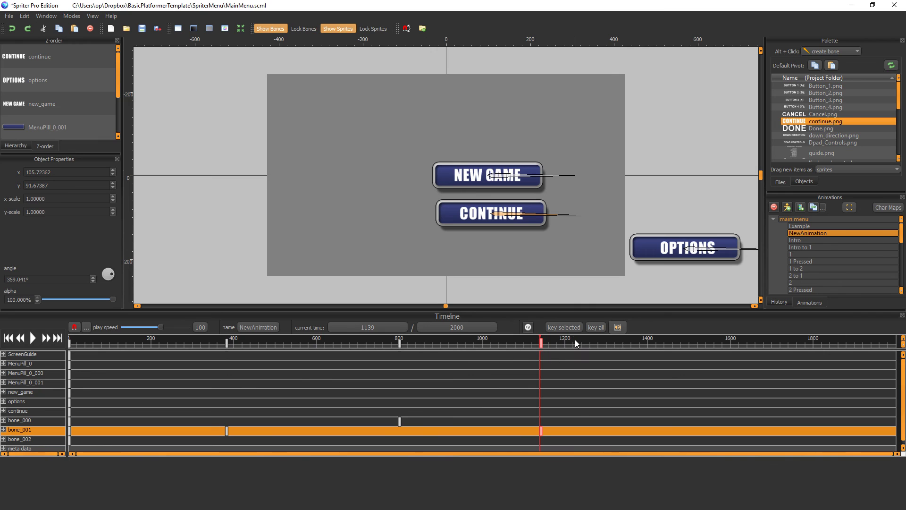
left_click_drag(541, 341, 112, 346)
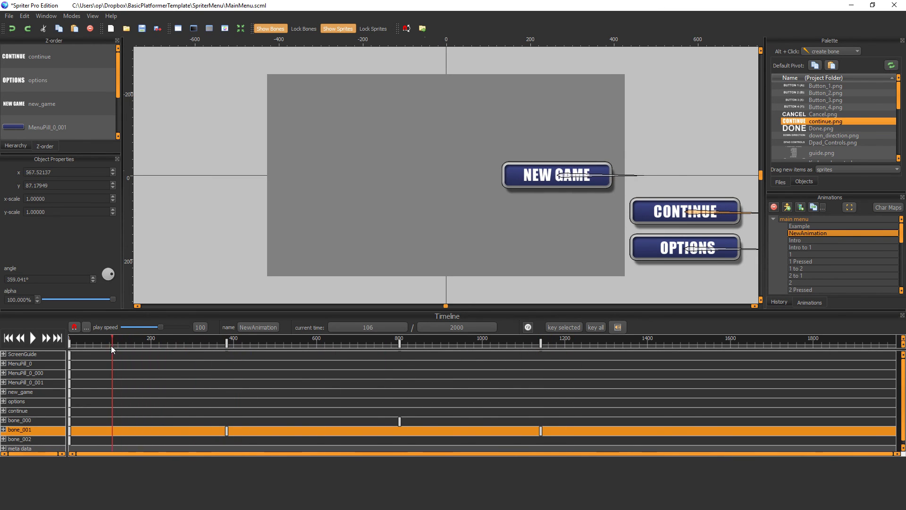
left_click(69, 342)
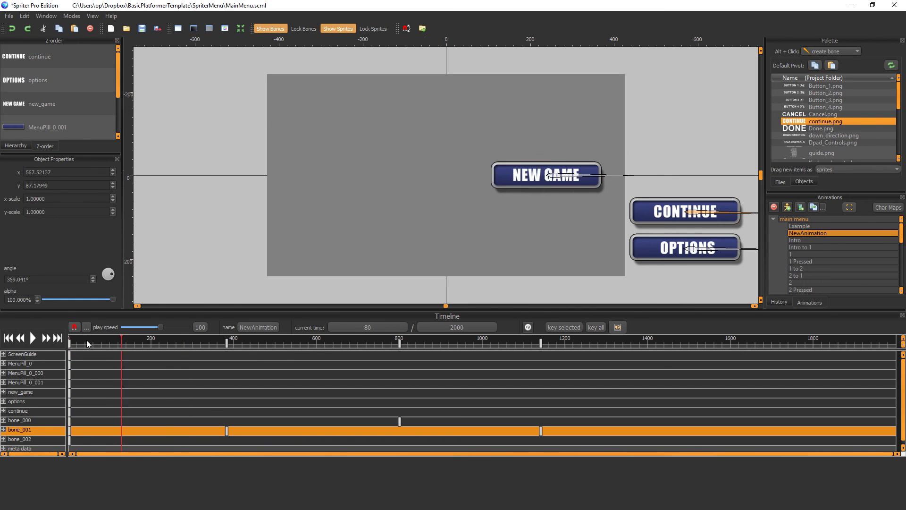
left_click(87, 341)
left_click_drag(96, 346, 217, 366)
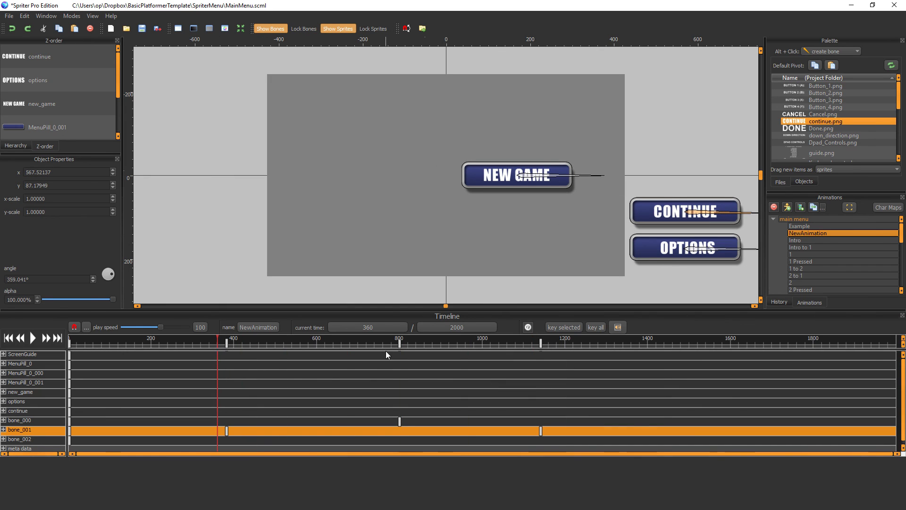